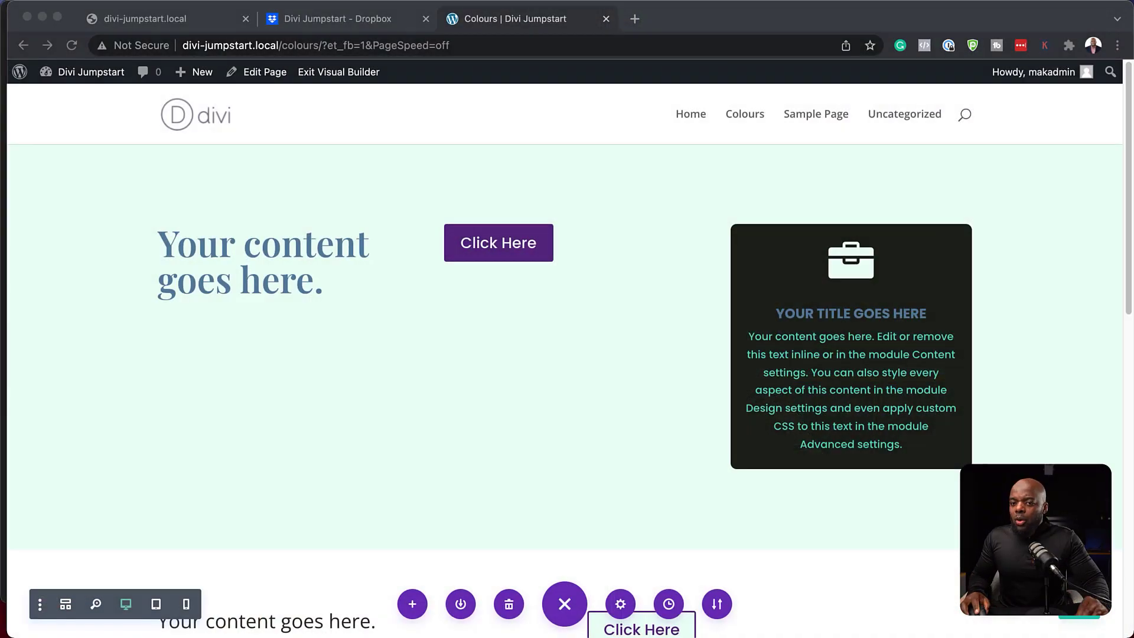
- Set the left text module's body text font to Poppins
scroll(567, 355, down, 5)
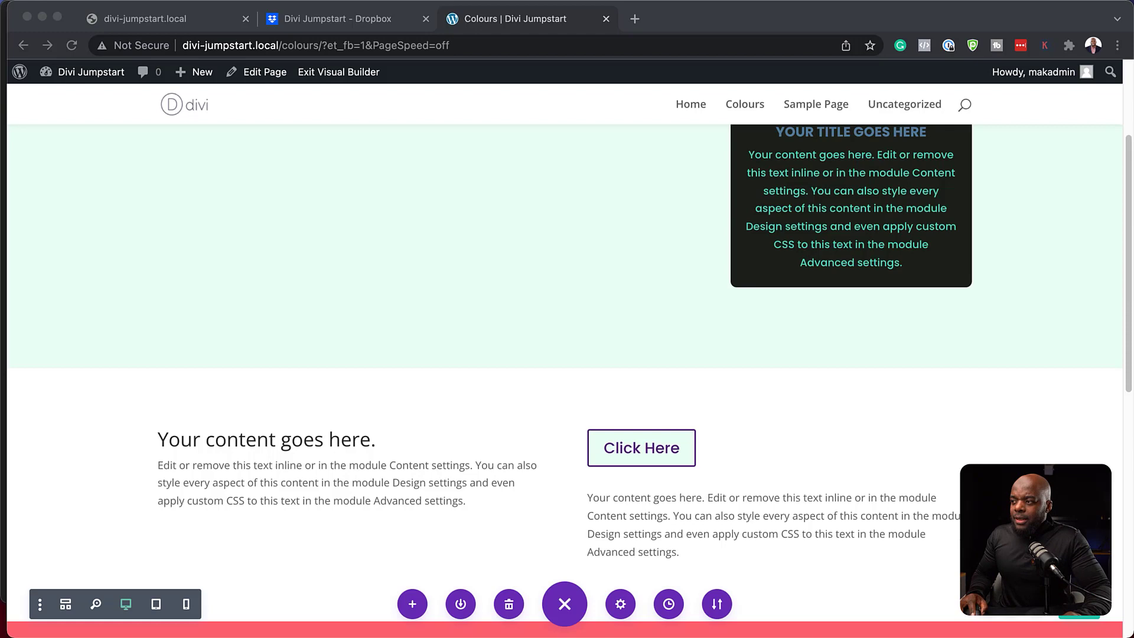
scroll(288, 502, down, 2)
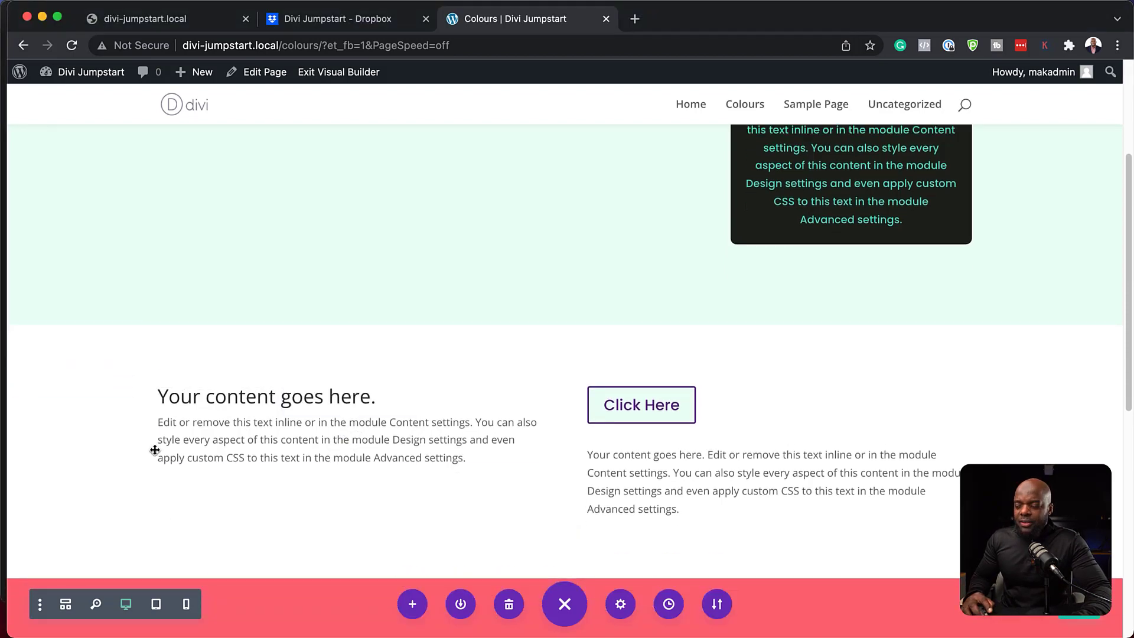
mouse_move(331, 413)
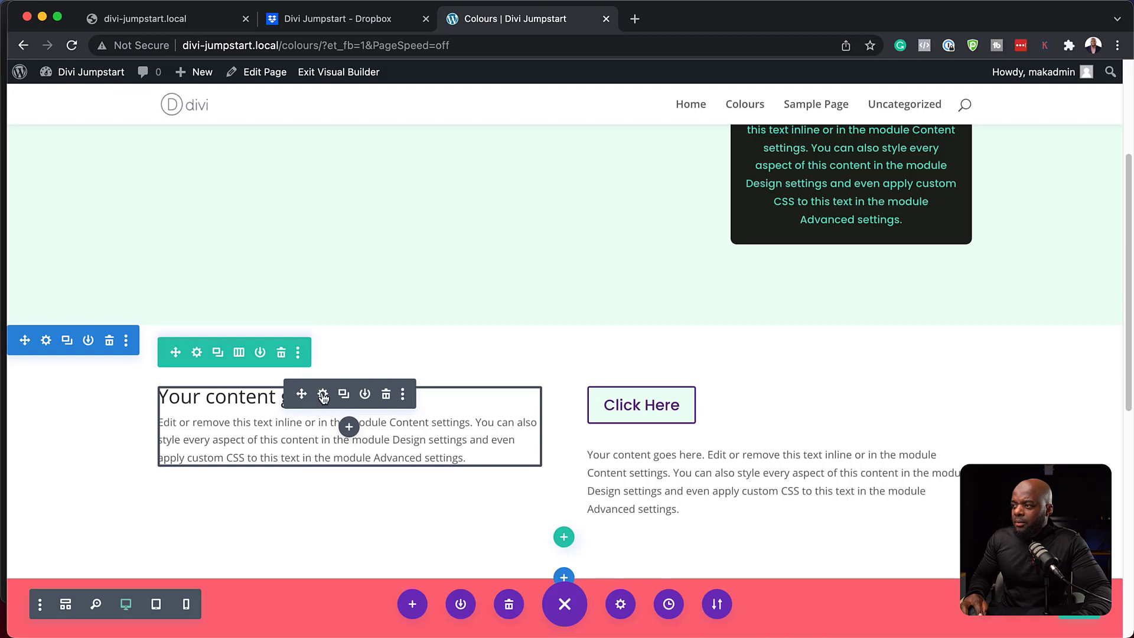
click(322, 395)
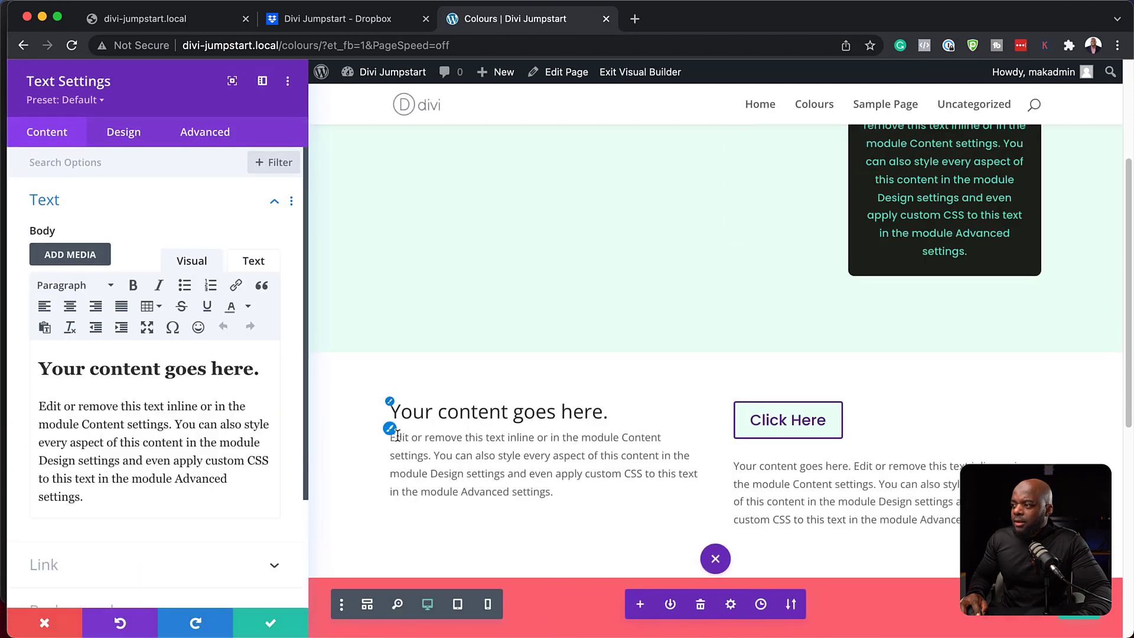
click(396, 435)
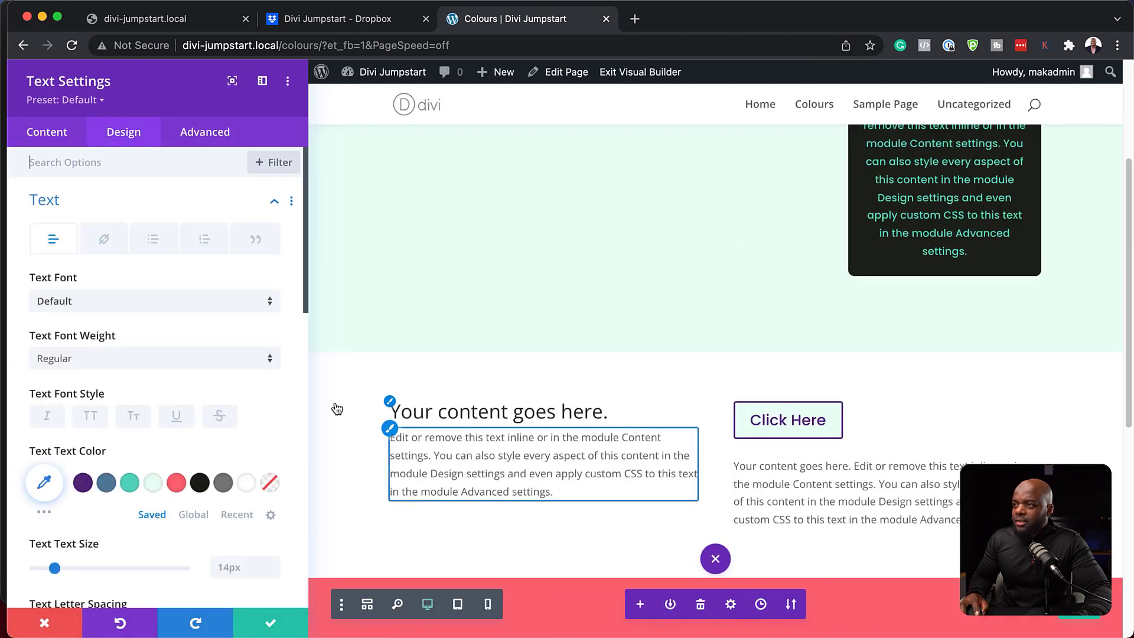
click(66, 304)
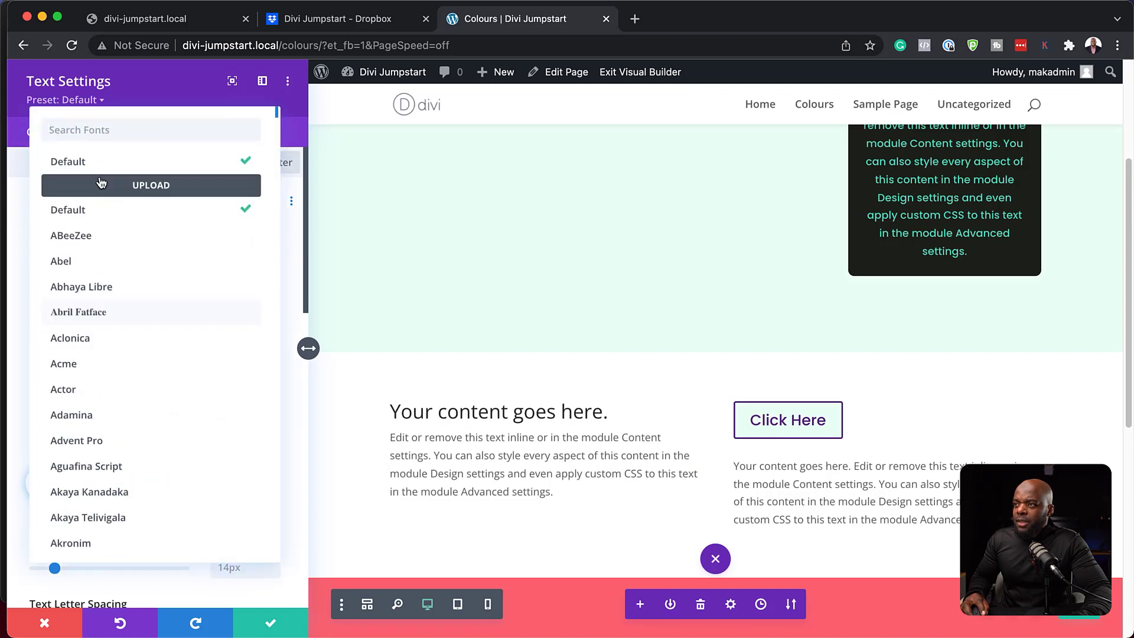
click(100, 131)
text(popp)
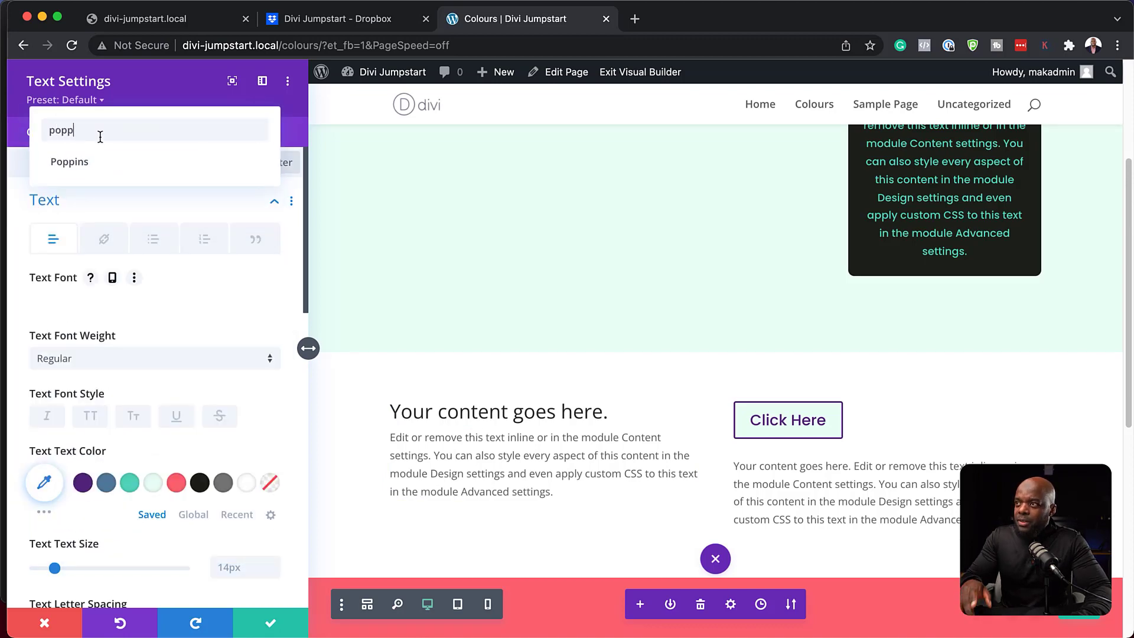
click(81, 161)
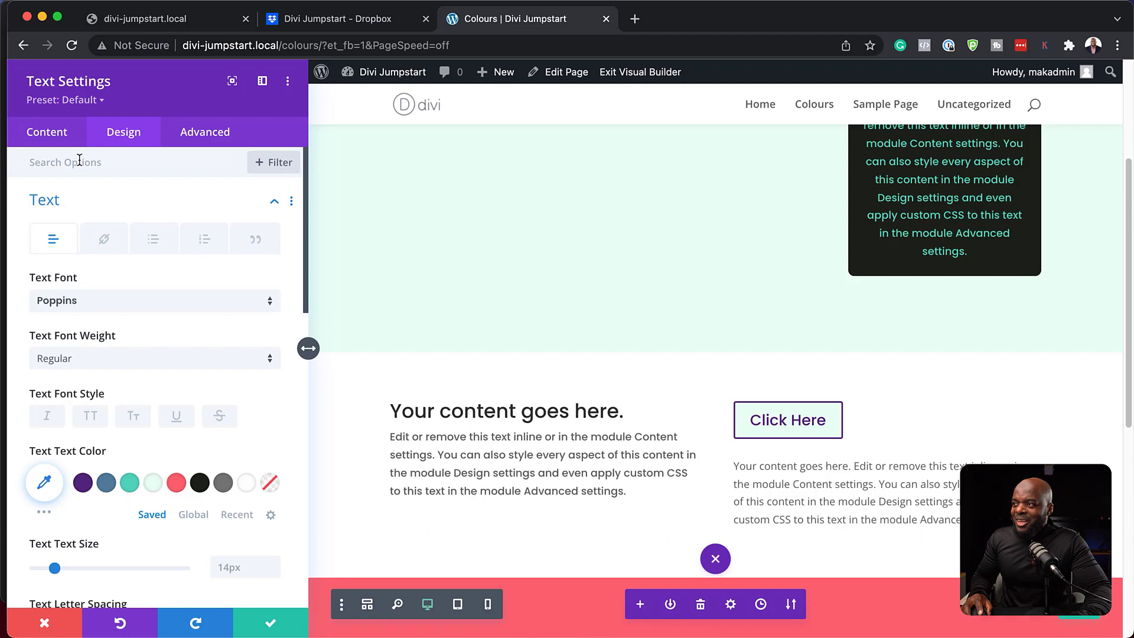
- Give the body text a 16px size, 1.8em line height and grey colour
click(276, 566)
click(275, 565)
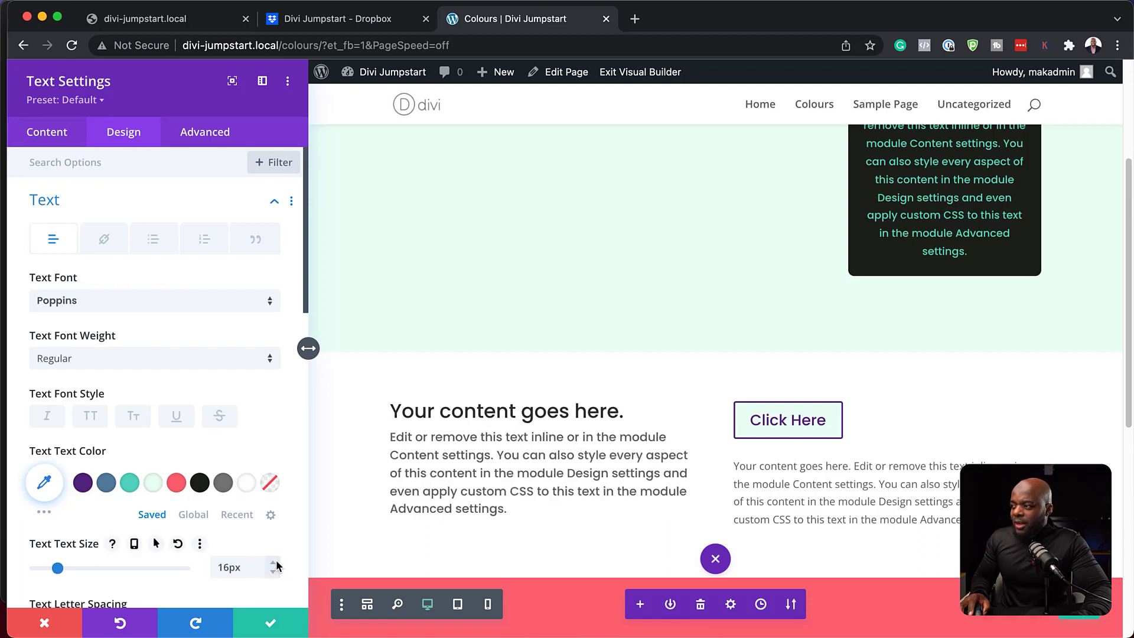
scroll(269, 578, down, 3)
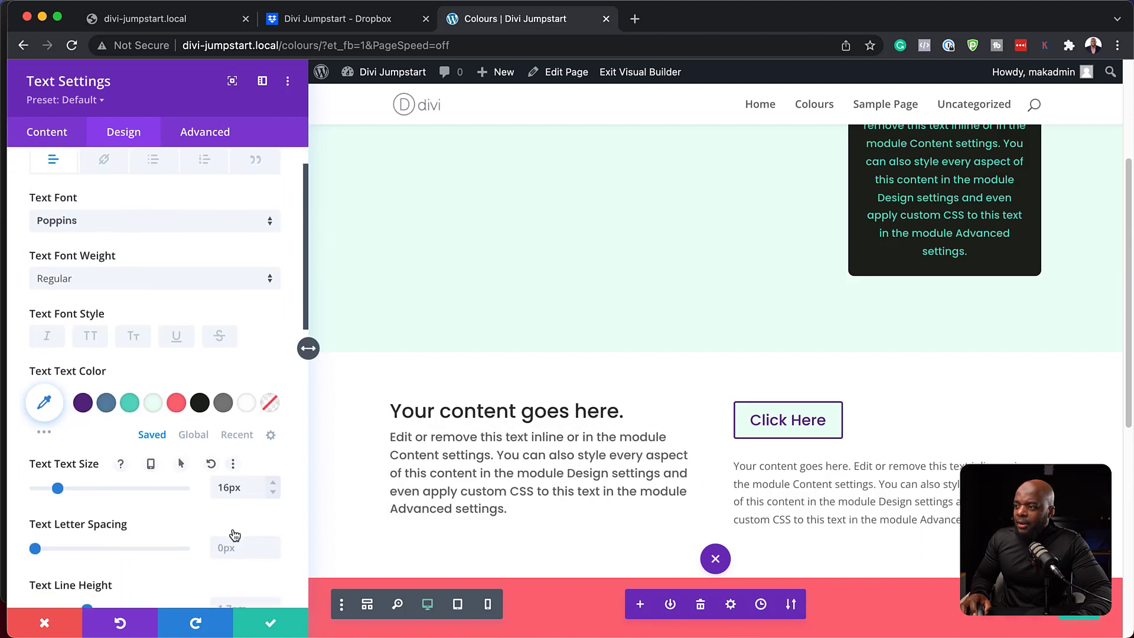
scroll(269, 579, down, 2)
click(274, 560)
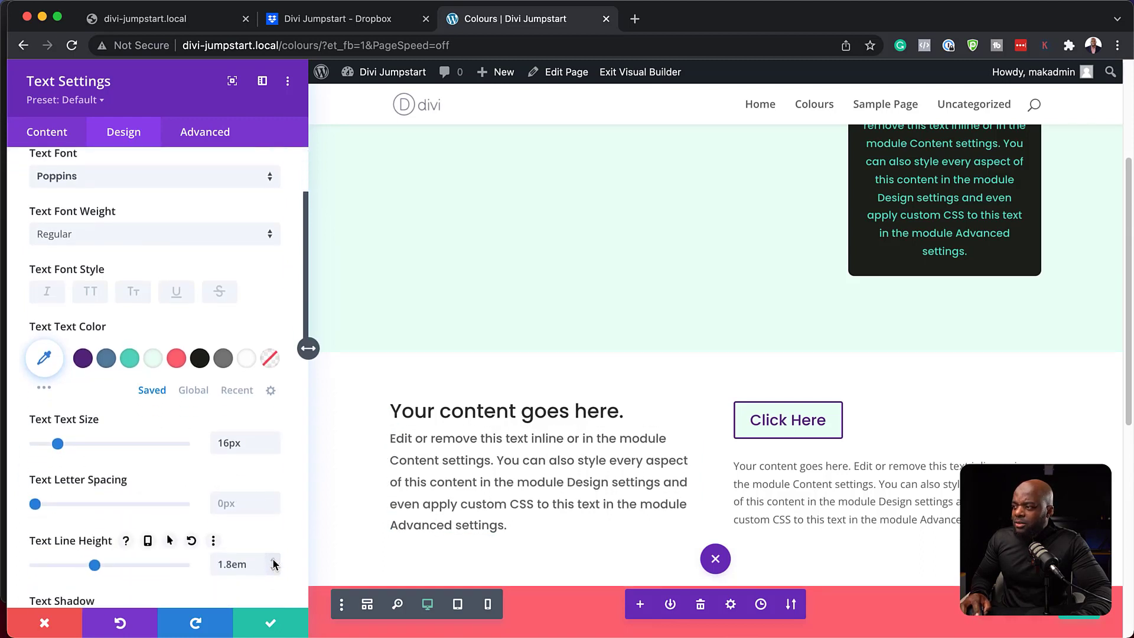
click(83, 359)
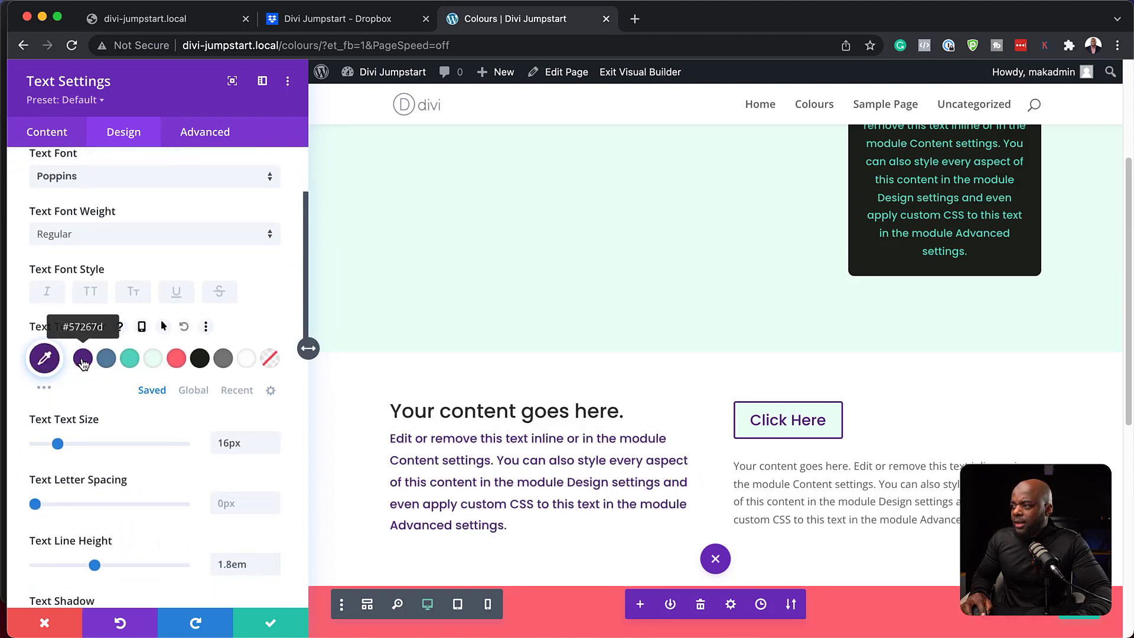
click(201, 361)
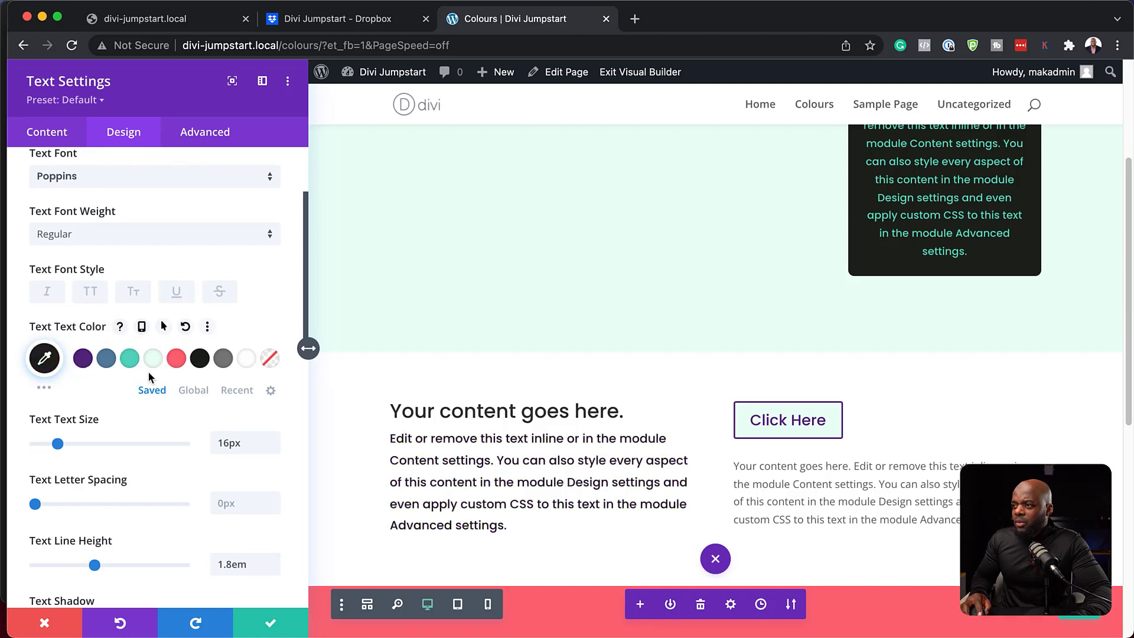
click(224, 360)
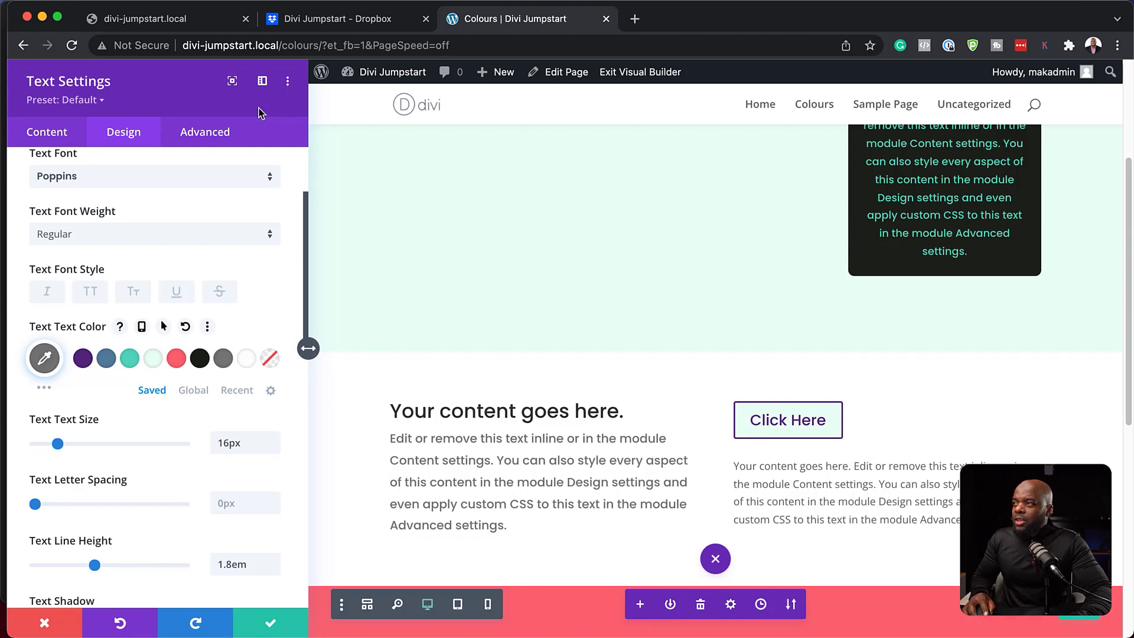
- Extend the left text module's text styles with Throughout set to This Page
click(288, 84)
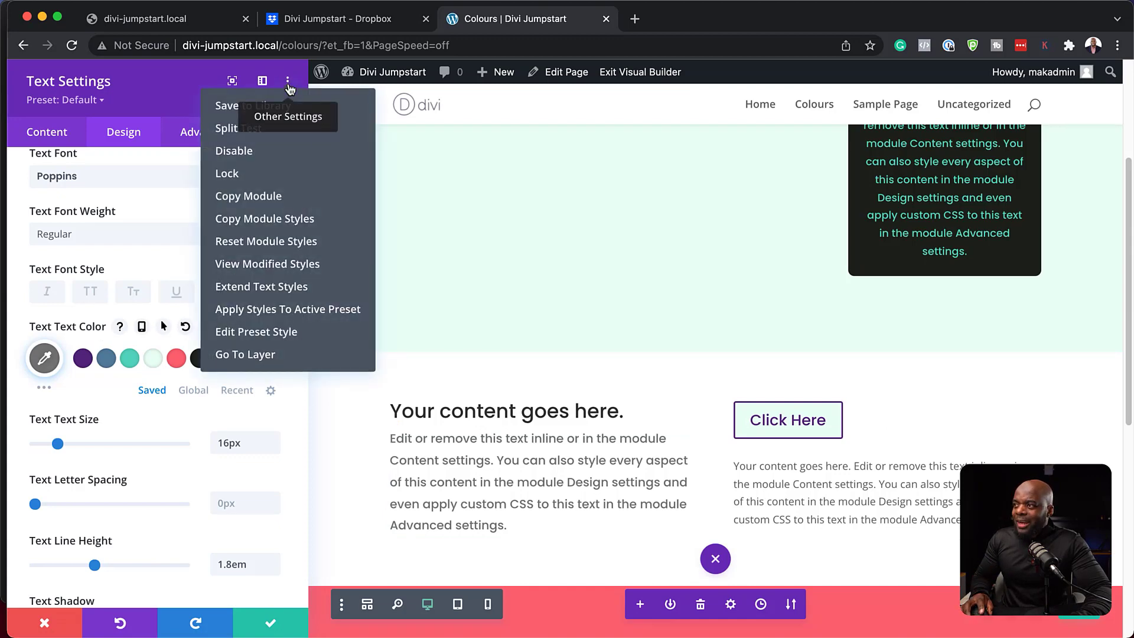
click(271, 287)
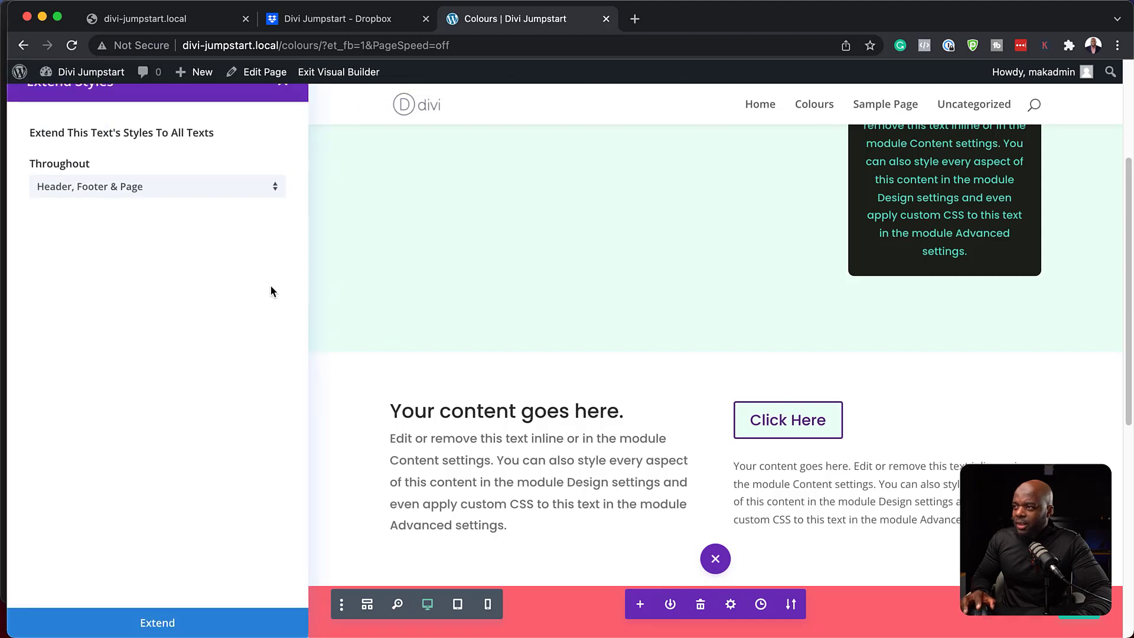
click(176, 192)
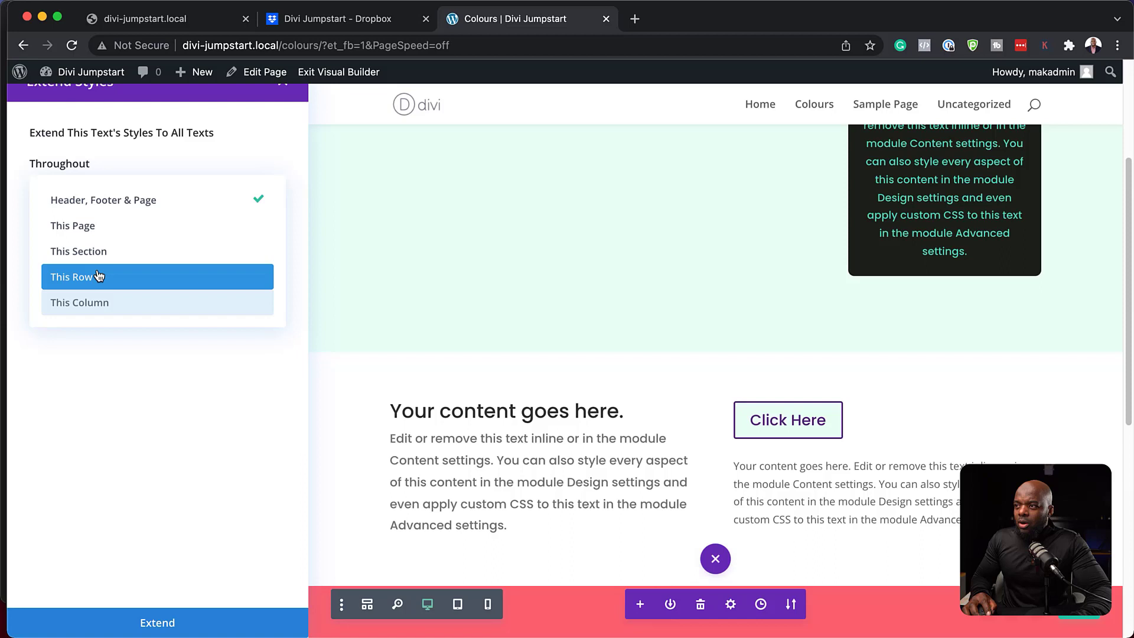
click(119, 226)
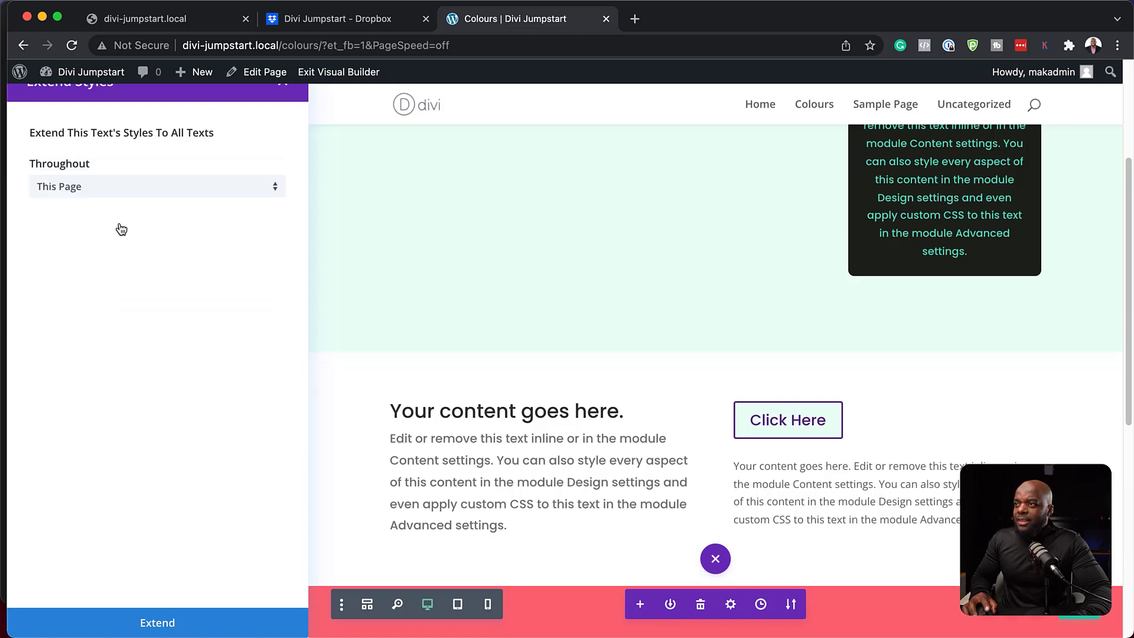
scroll(627, 488, down, 6)
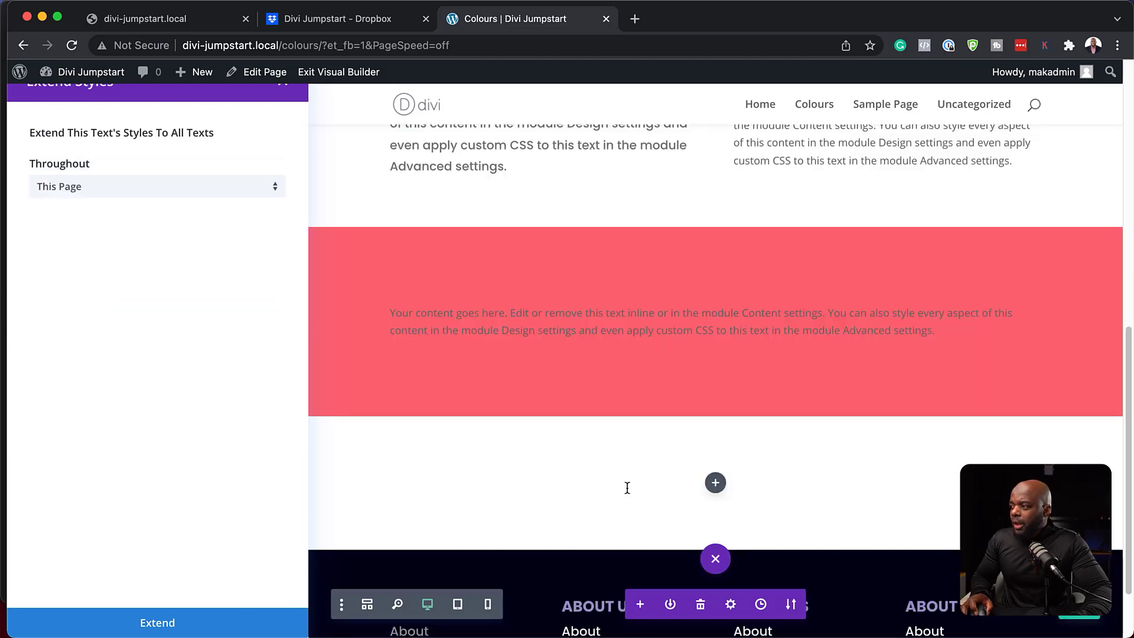
click(157, 623)
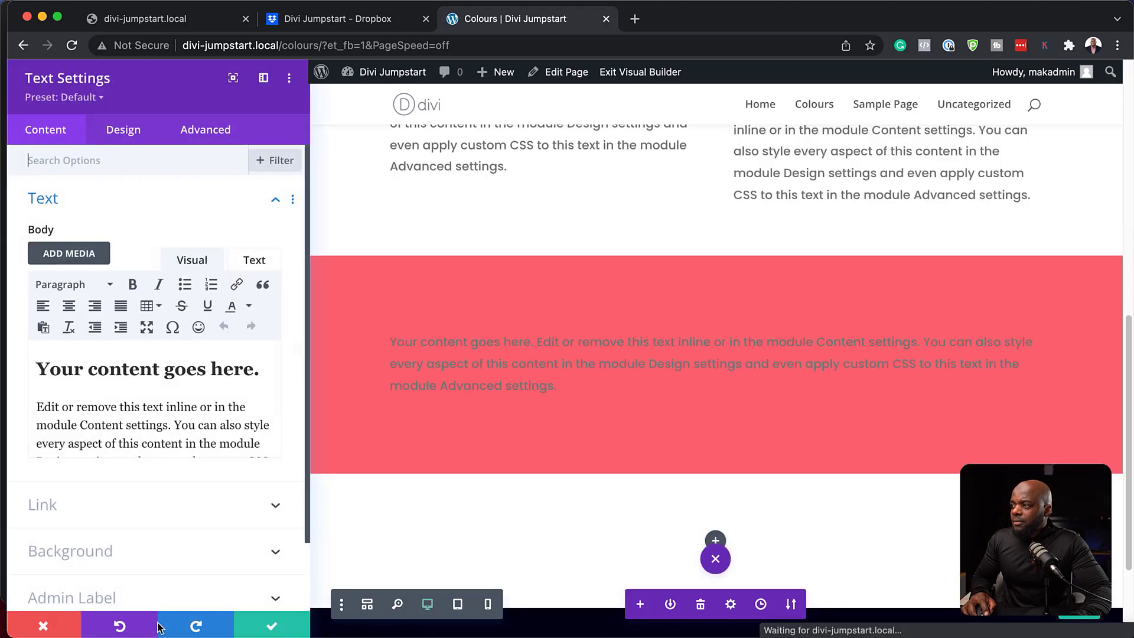
- Review the restyled texts on the page, then save and close Text Settings
scroll(568, 450, up, 8)
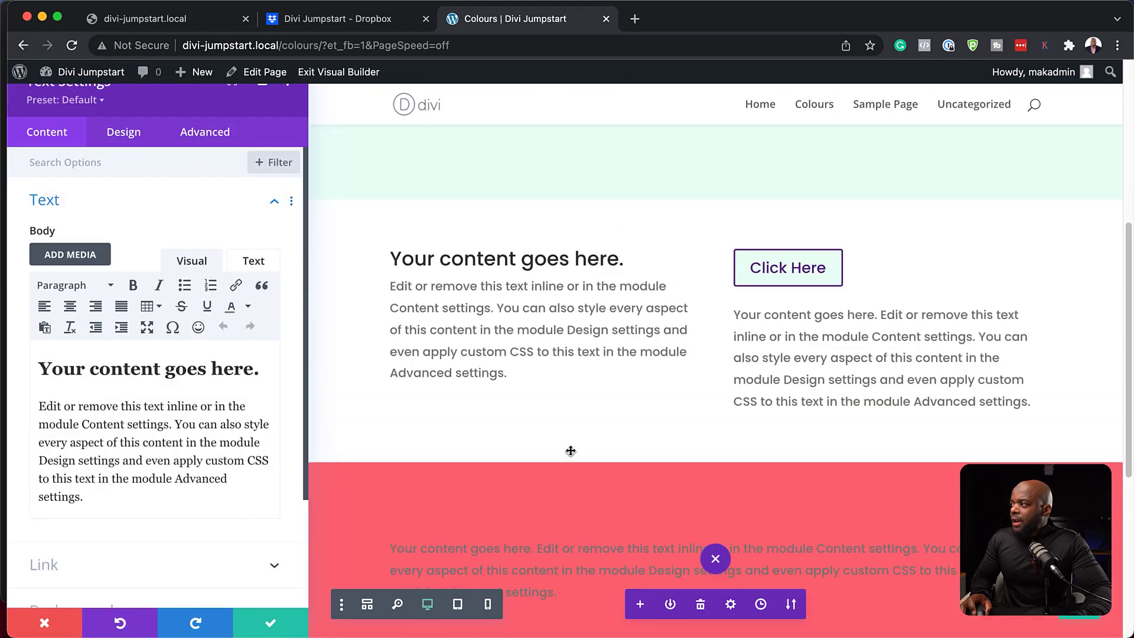
scroll(571, 451, up, 2)
scroll(571, 450, down, 4)
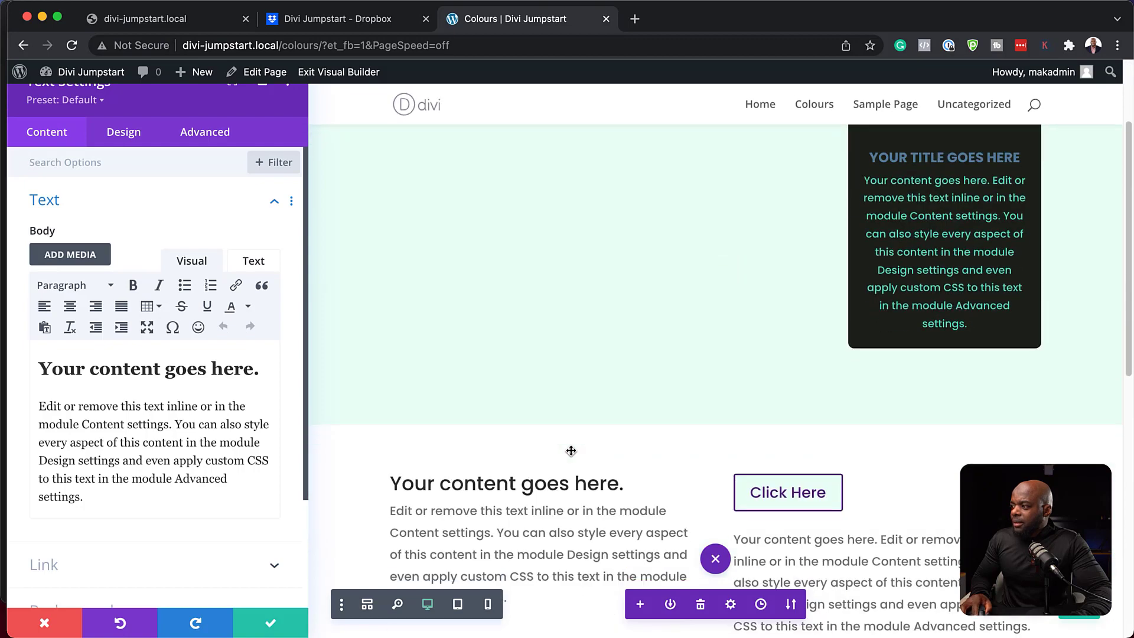
scroll(911, 509, down, 4)
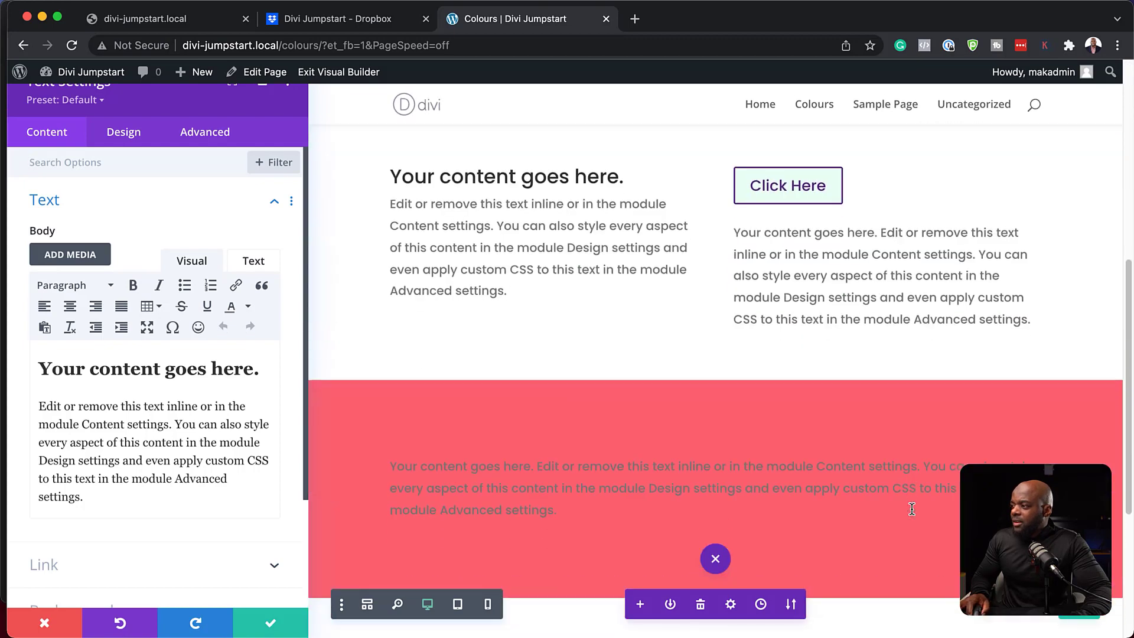
scroll(596, 483, down, 4)
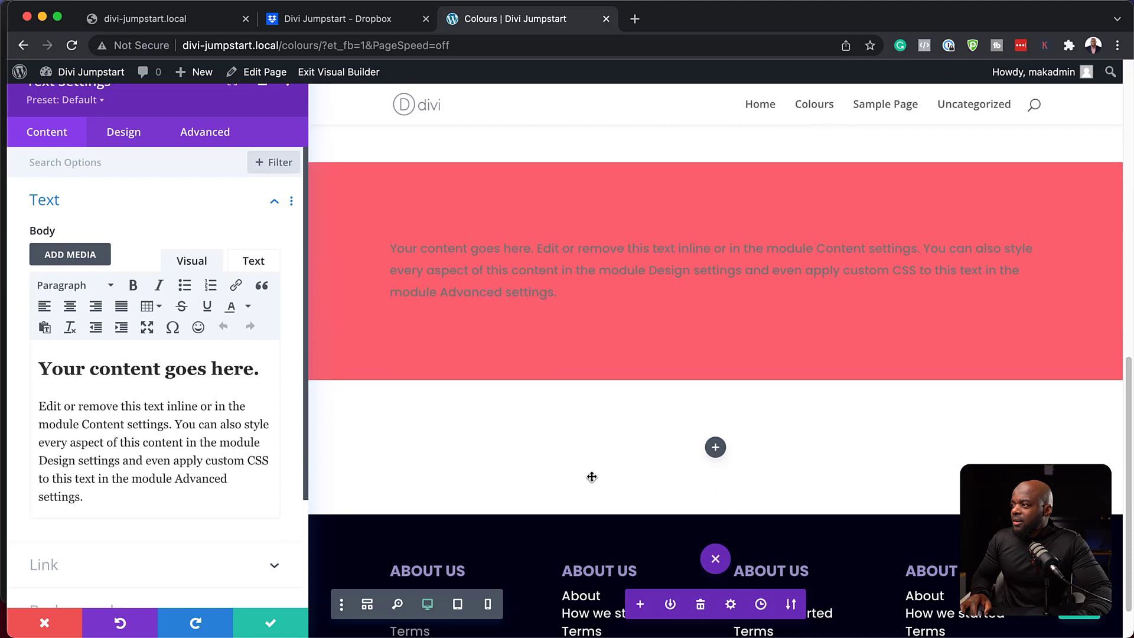
click(266, 624)
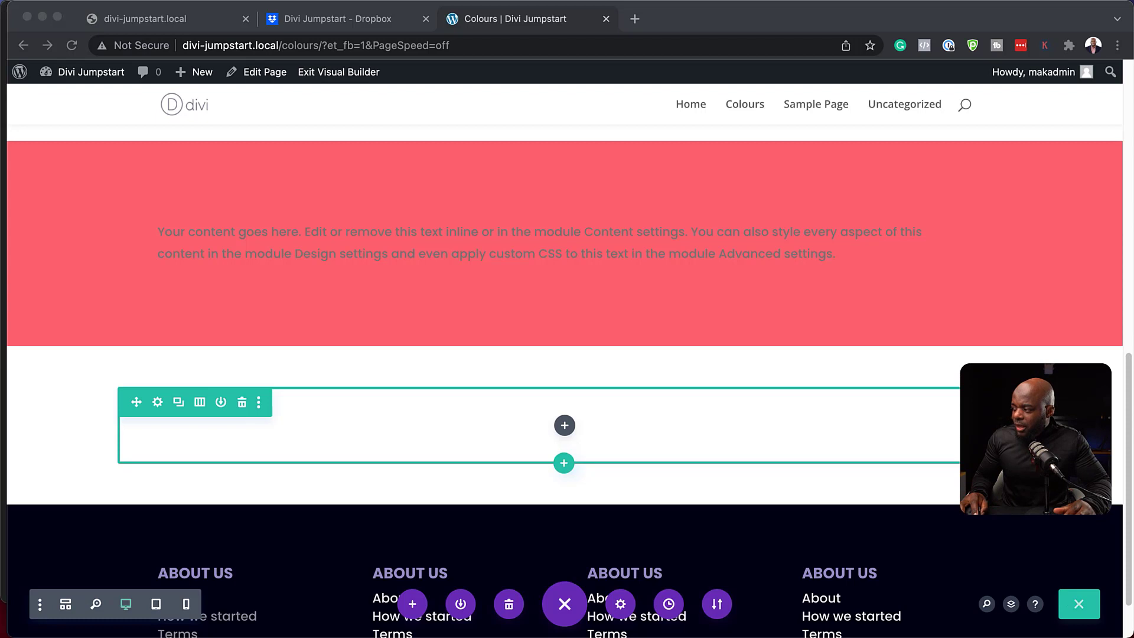
- Open the Divi Builder Helper on its Keyboard Shortcuts tab and scroll the list
click(1038, 610)
click(1037, 604)
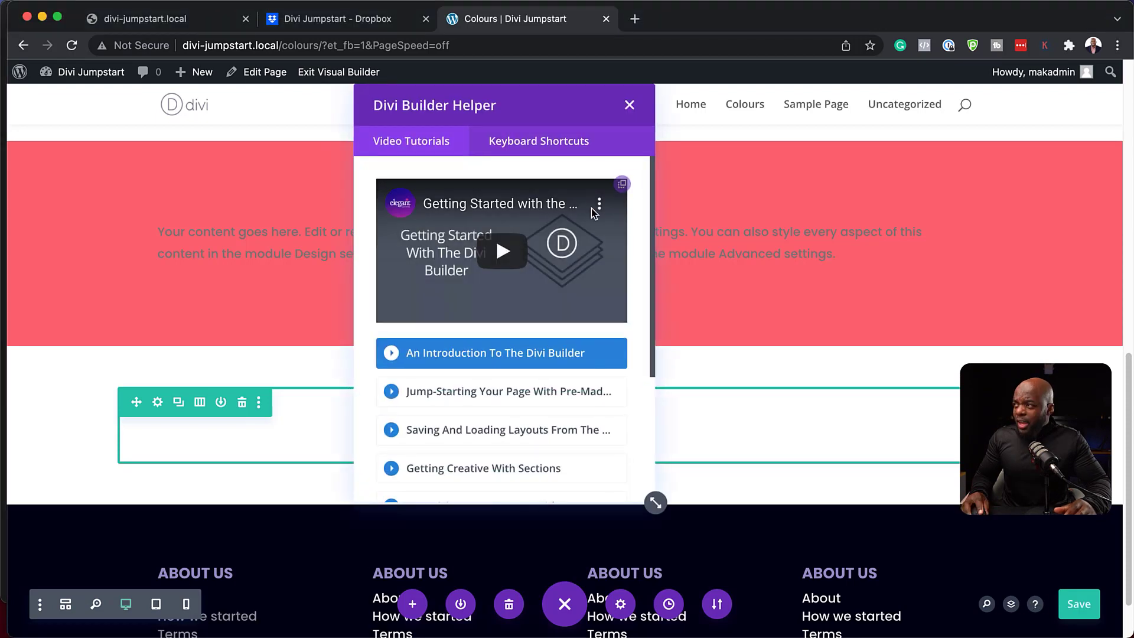
click(516, 144)
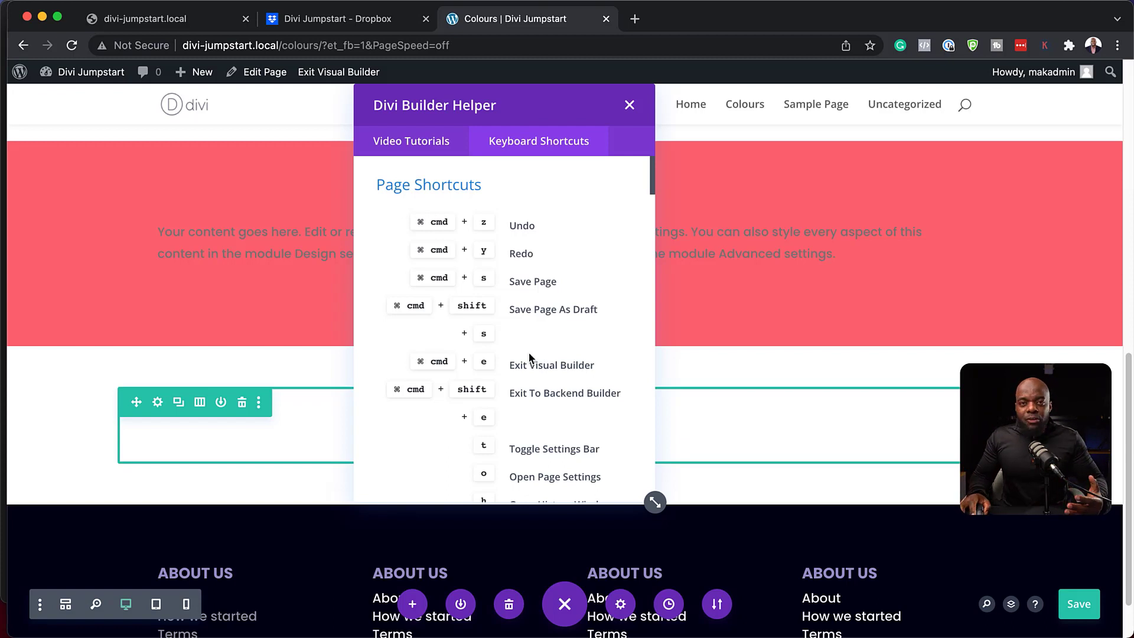
scroll(538, 356, down, 2)
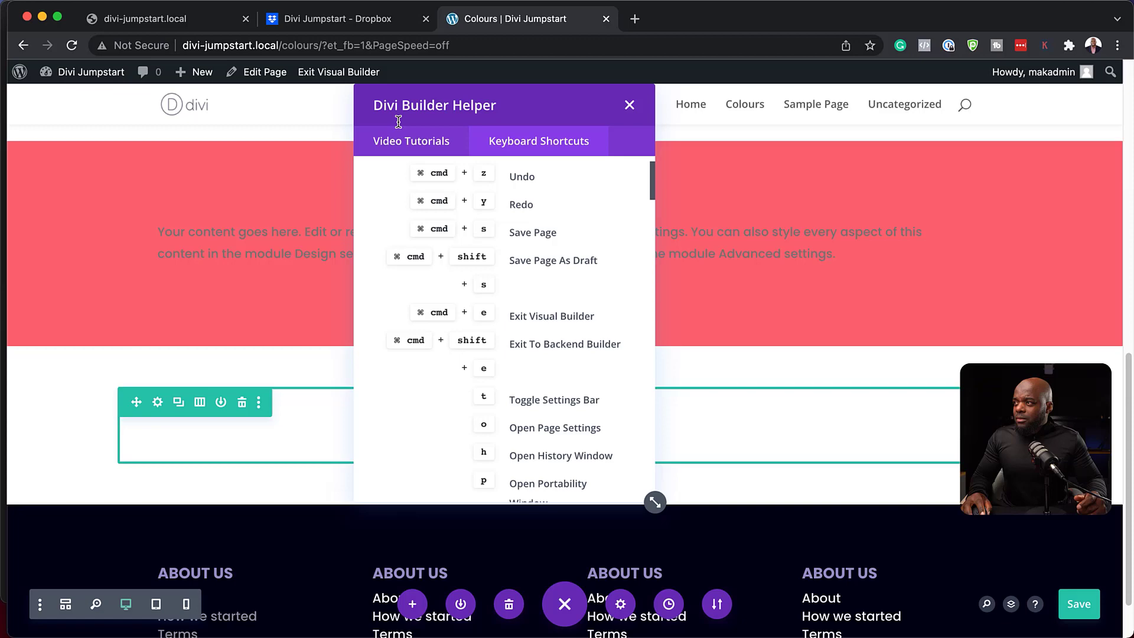
- Close the help panel and reload the Colours page to view it live
click(628, 107)
scroll(784, 384, up, 5)
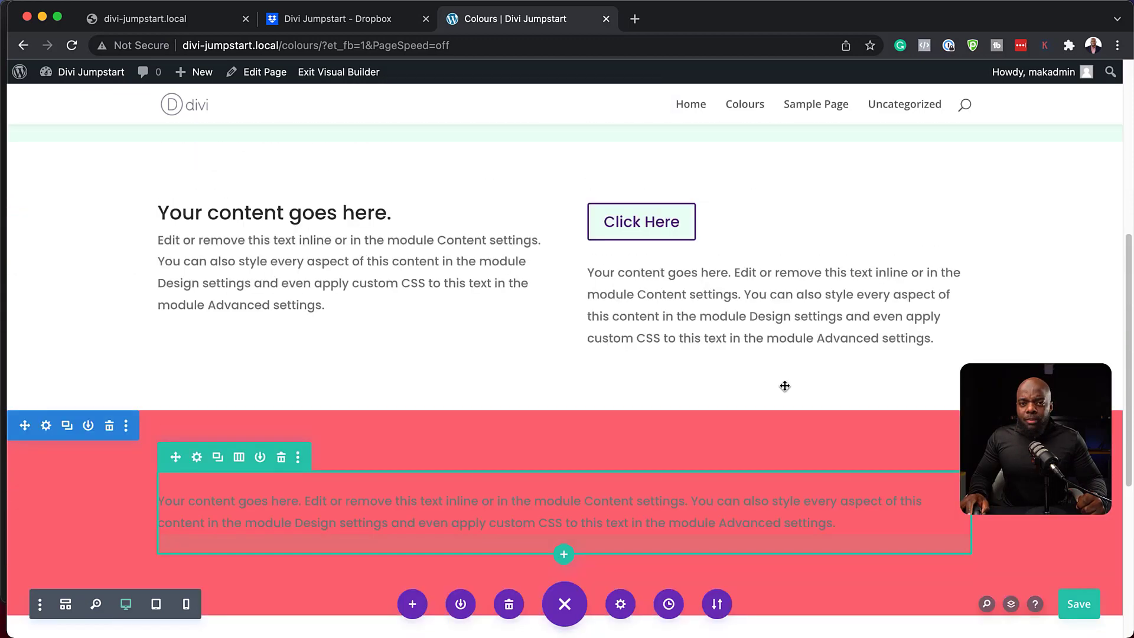
scroll(613, 324, up, 5)
scroll(539, 414, up, 3)
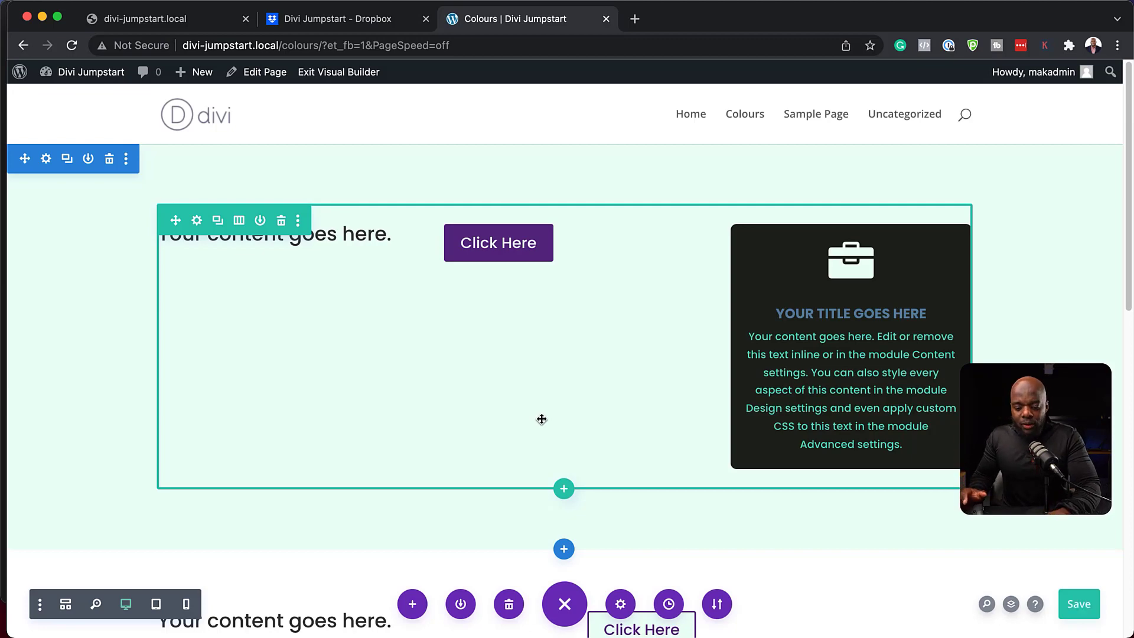
key(super+r)
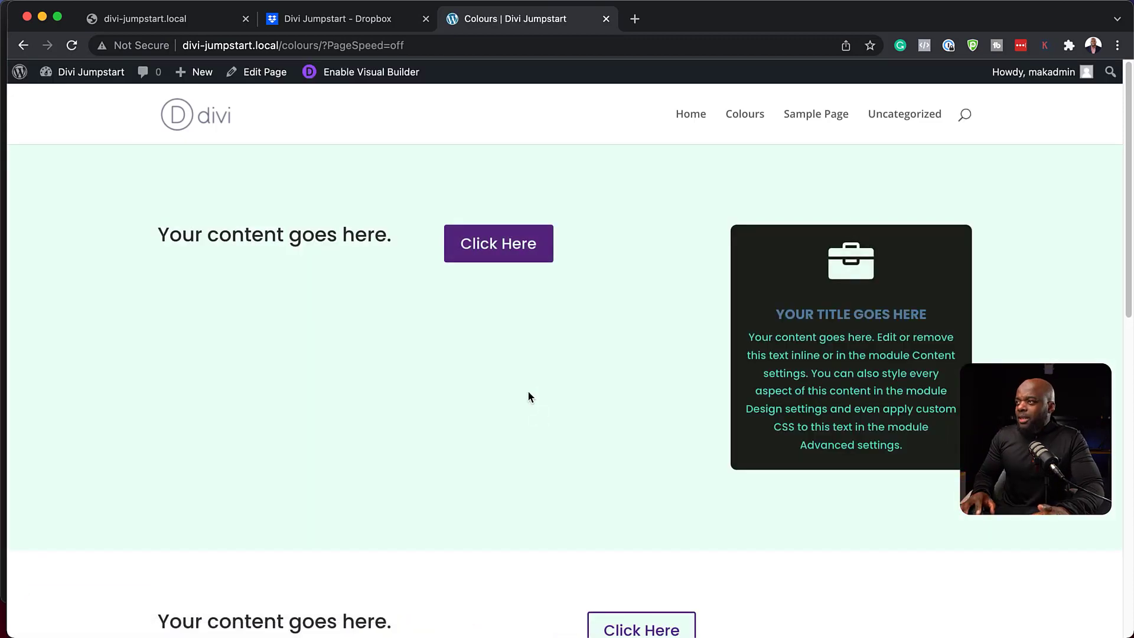
- Re-enable the Visual Builder on the Colours page from the admin bar
scroll(766, 389, down, 5)
scroll(765, 389, down, 8)
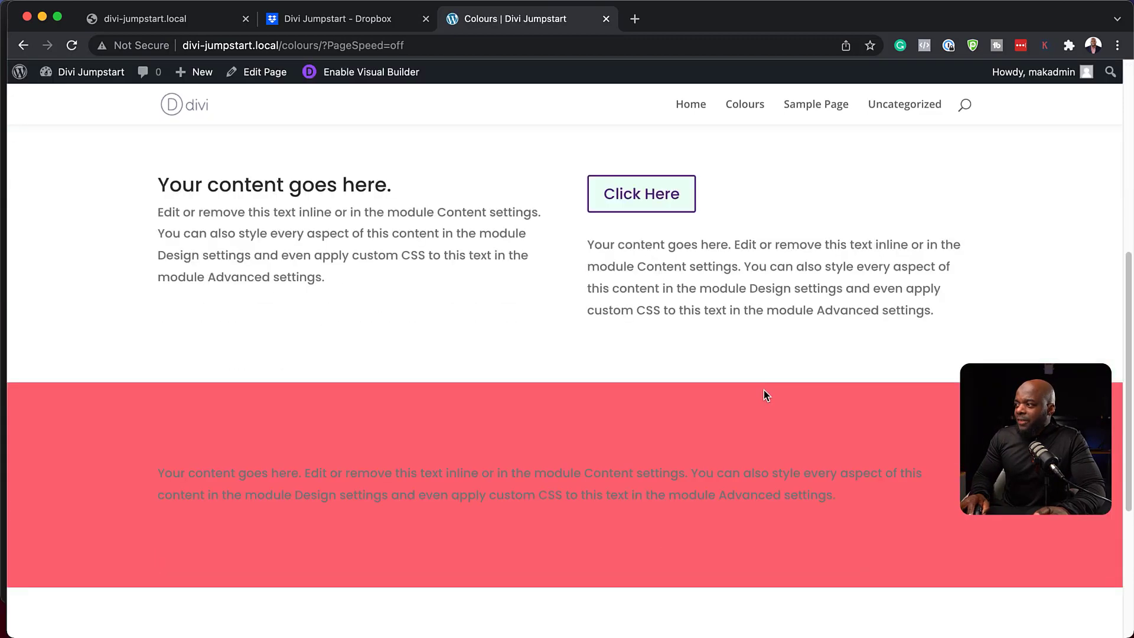
scroll(763, 389, up, 12)
scroll(763, 389, up, 1)
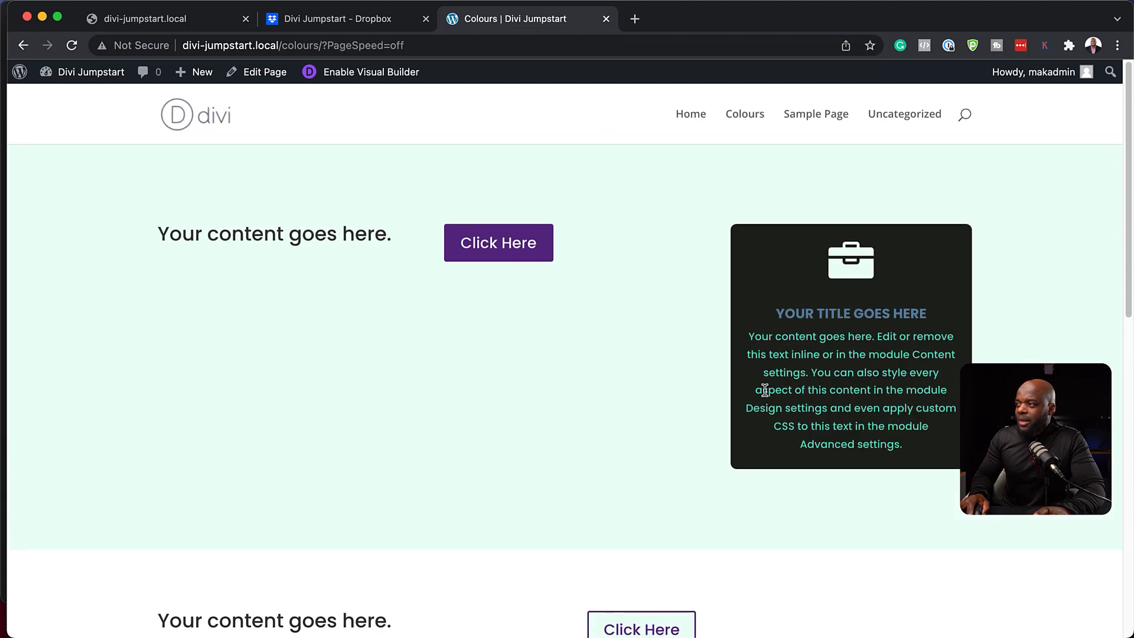
click(396, 75)
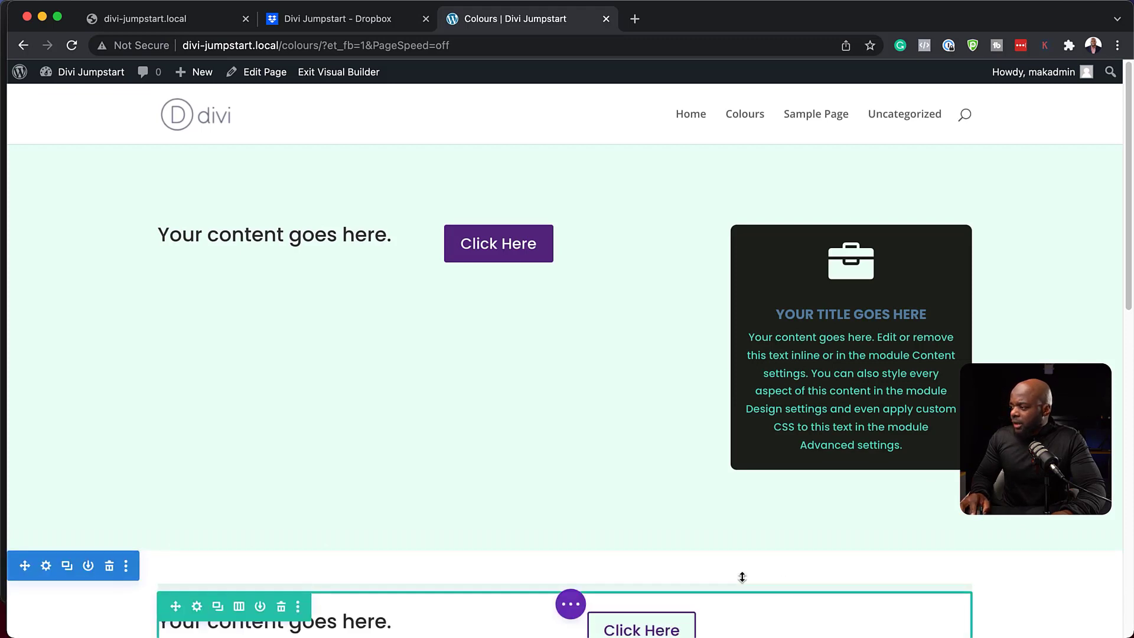
- Expand the page settings bar, browse the Keyboard Shortcuts help, then close it
click(570, 604)
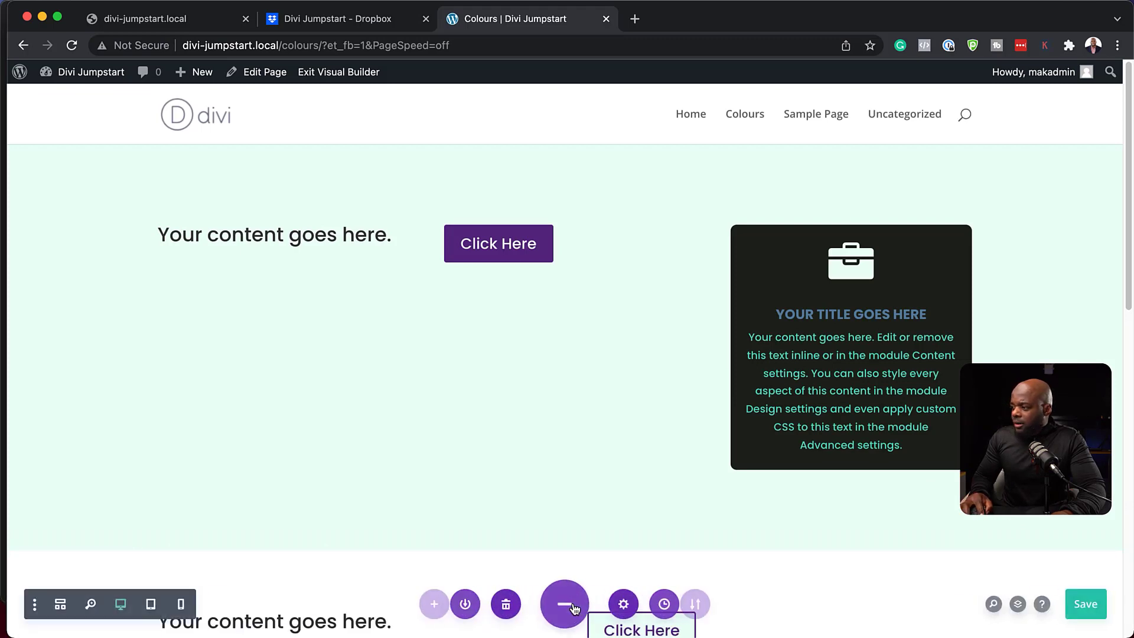
click(1035, 605)
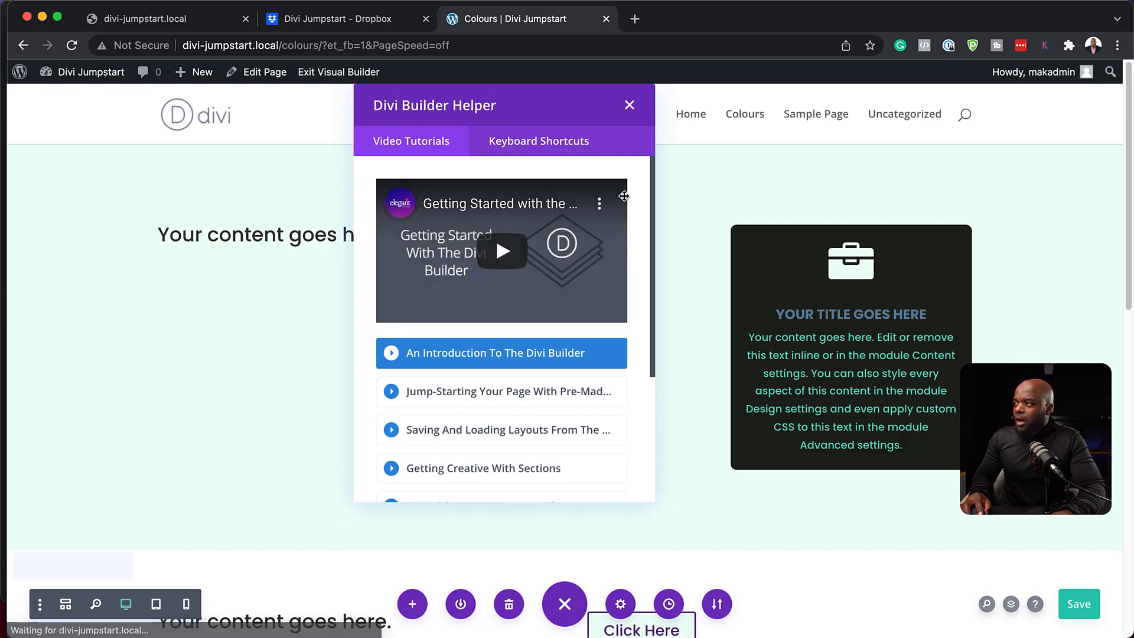
click(567, 147)
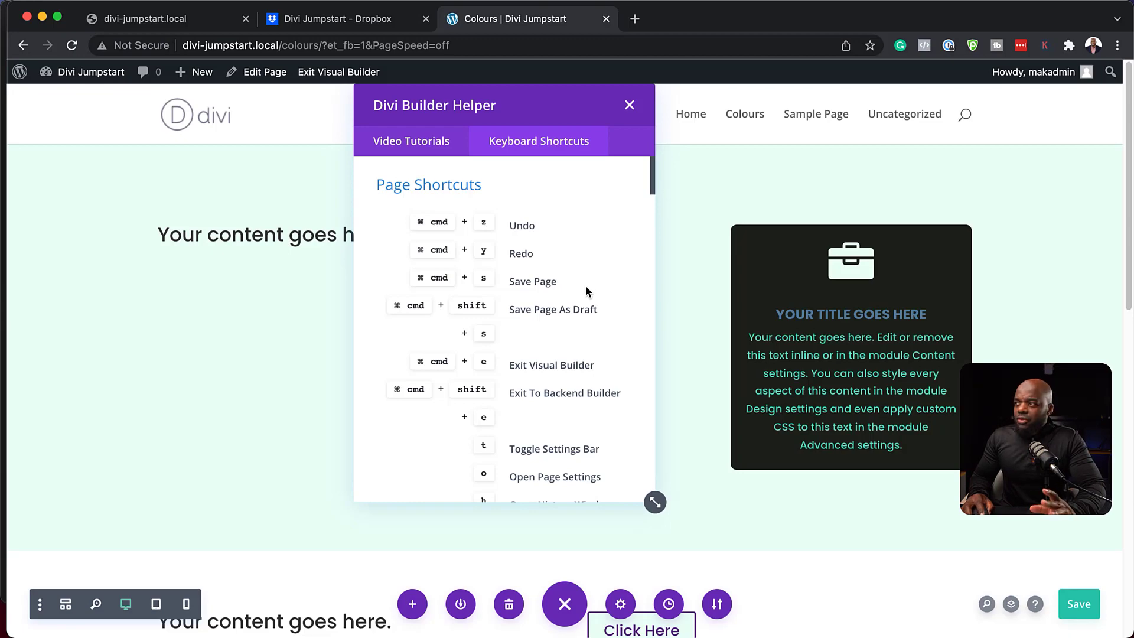
scroll(581, 303, down, 3)
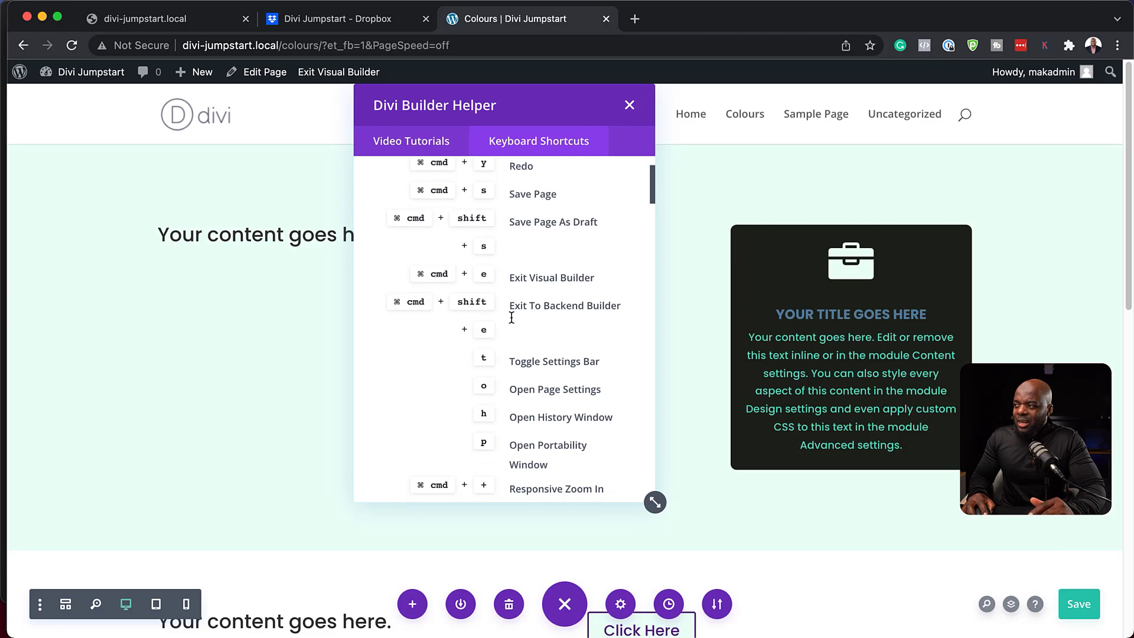
scroll(578, 303, down, 4)
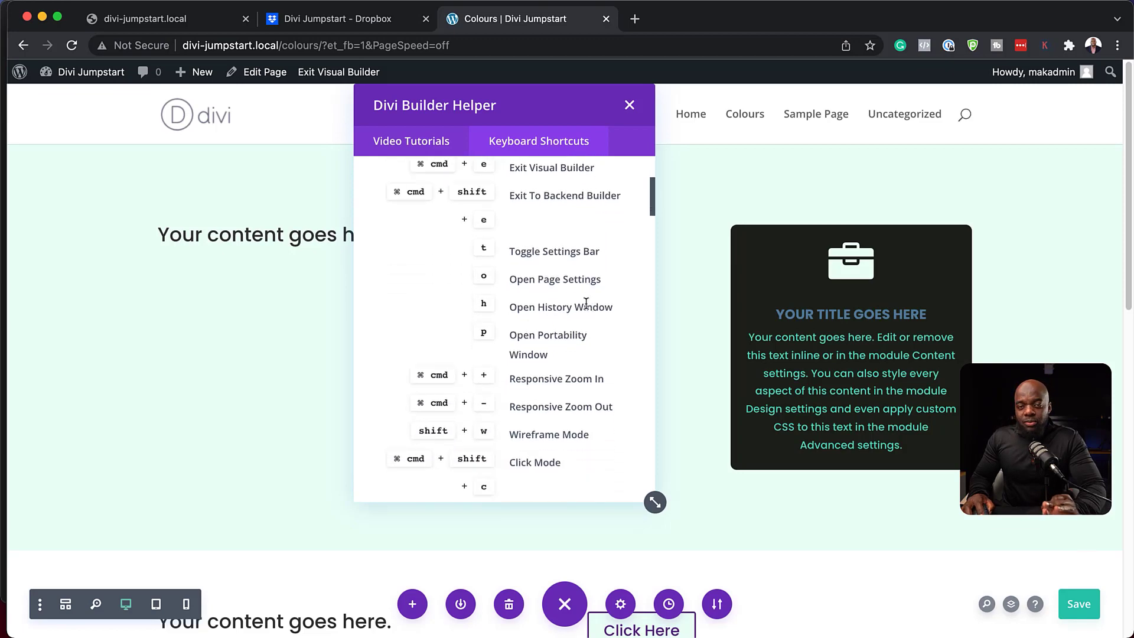
scroll(586, 303, down, 1)
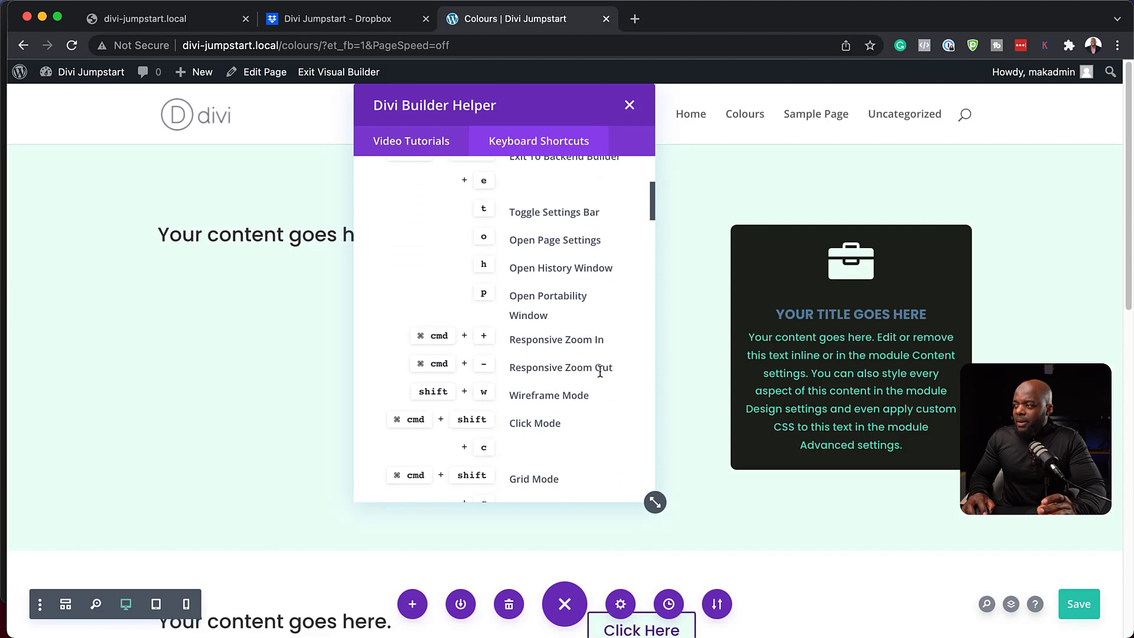
click(628, 105)
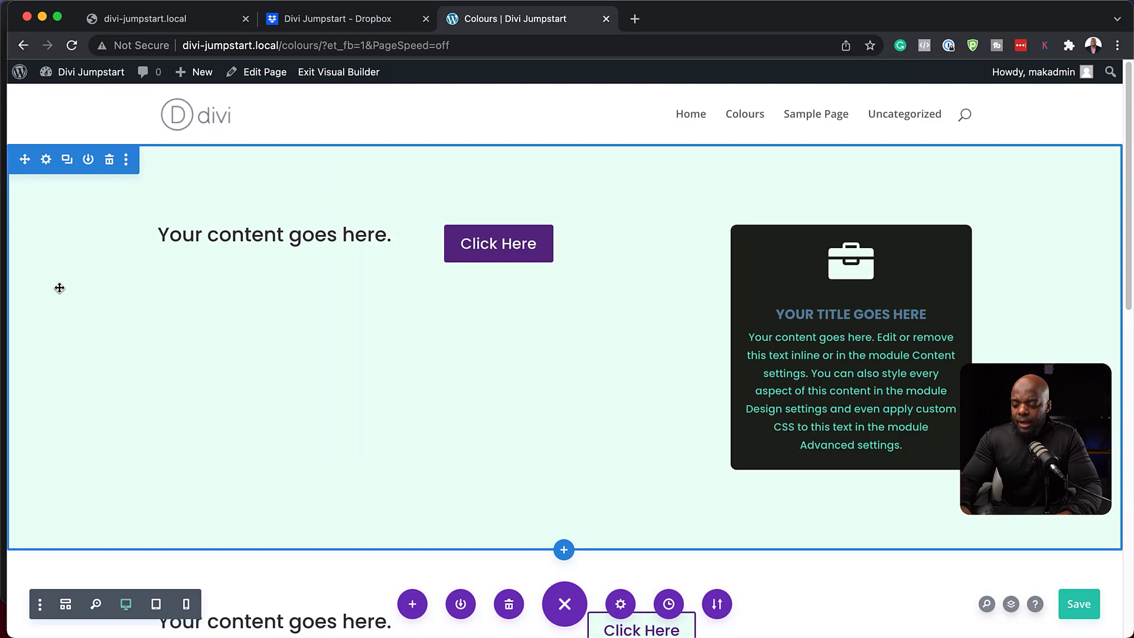
key(super+shift+t)
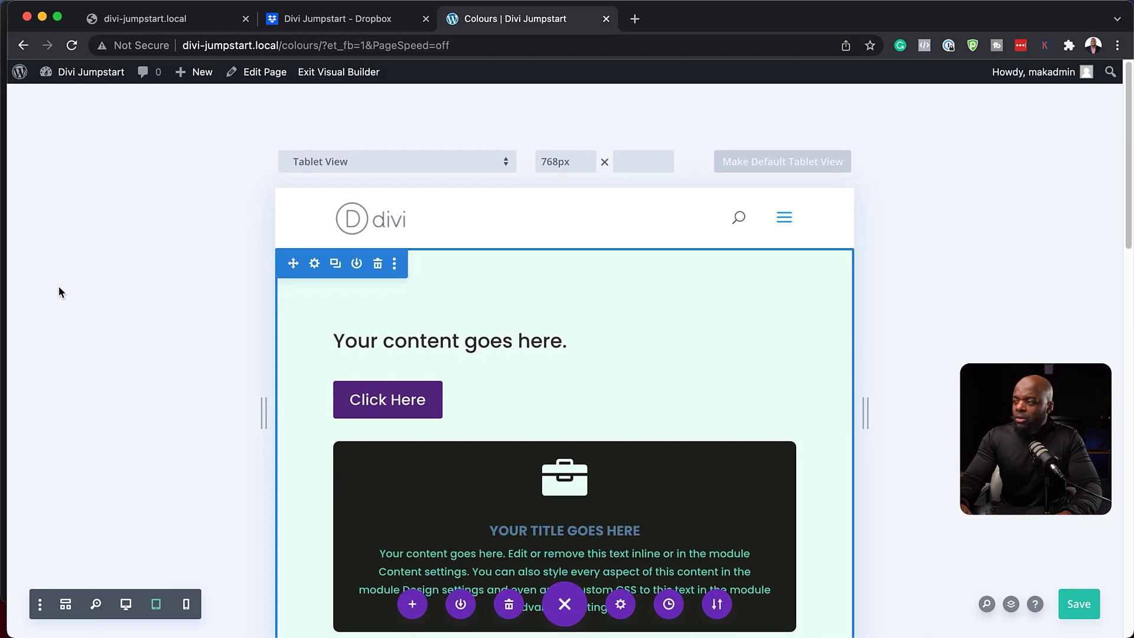
key(super+shift+p)
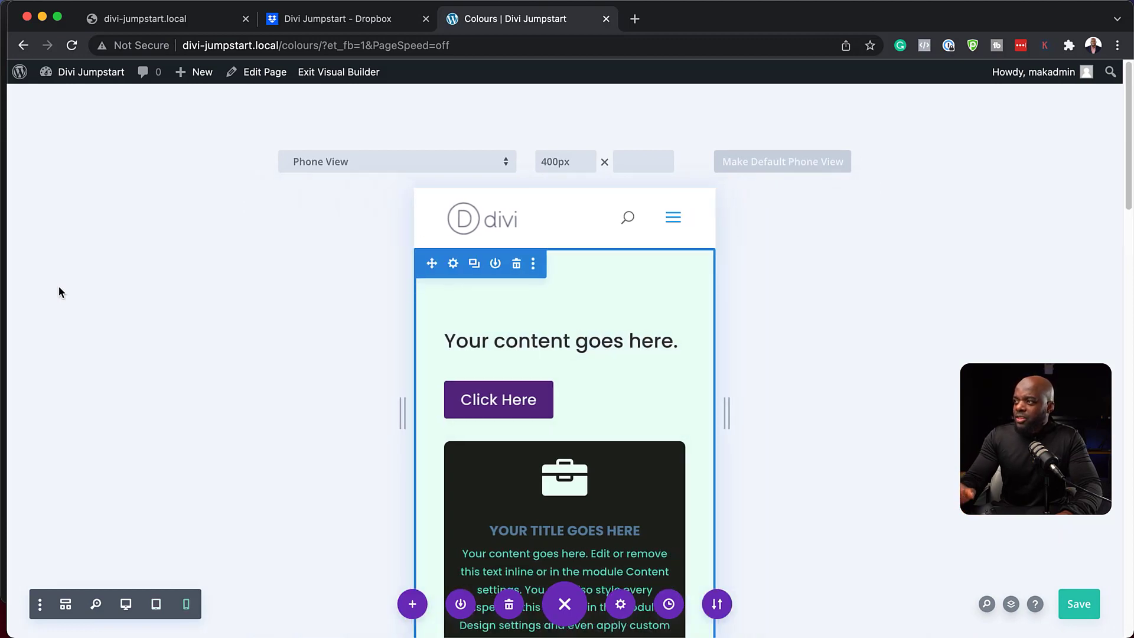
scroll(821, 490, down, 5)
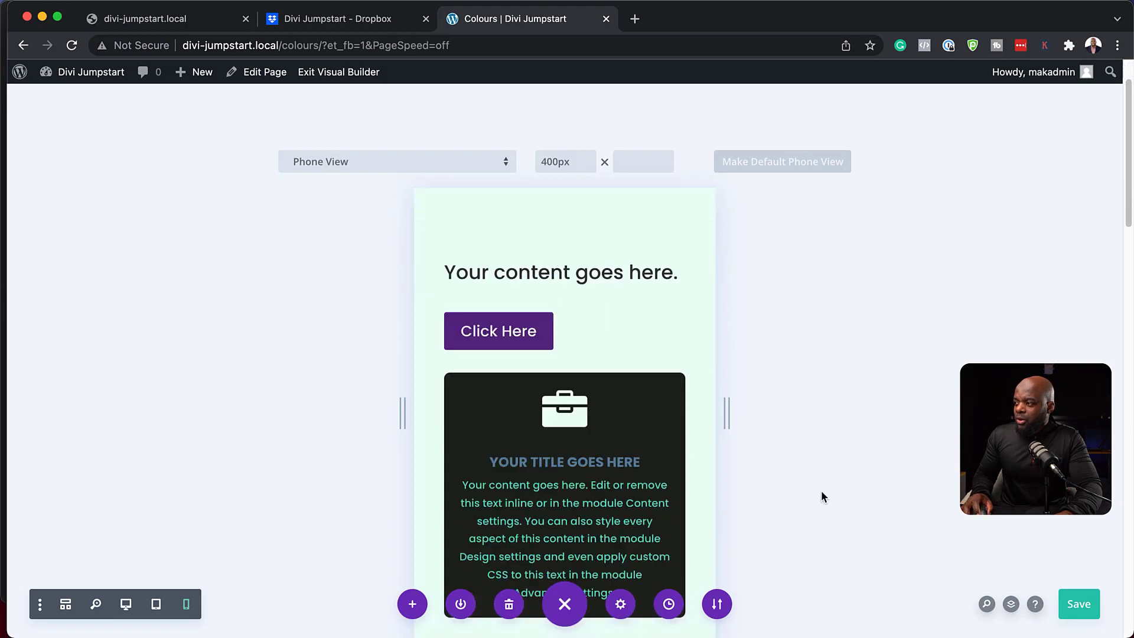
scroll(822, 492, down, 5)
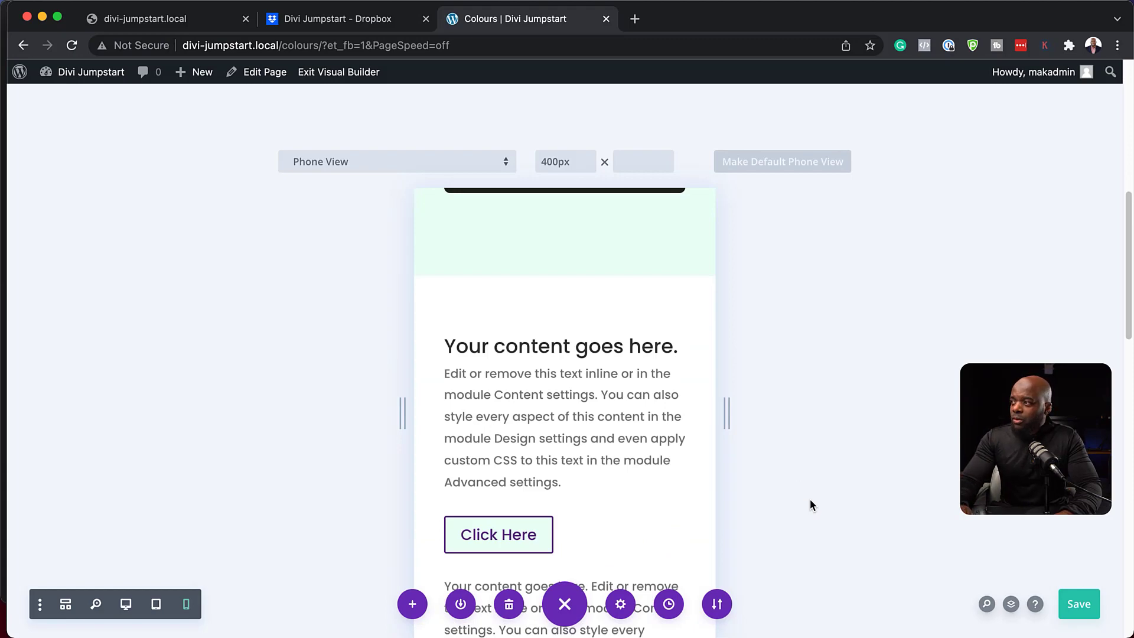
key(super+shift+t)
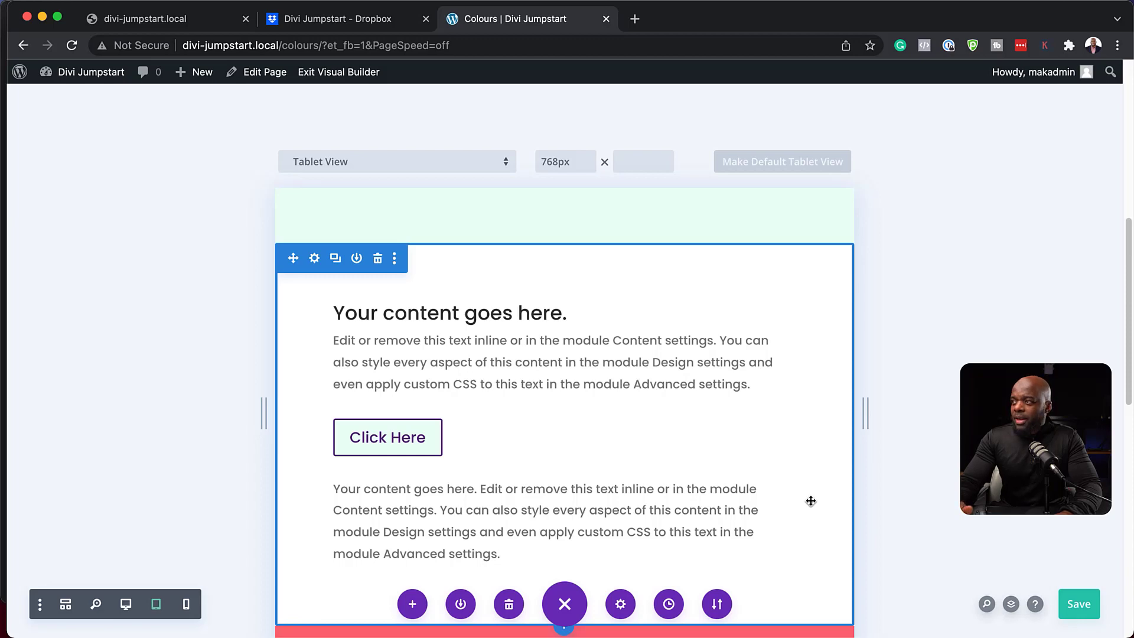
key(super+shift+d)
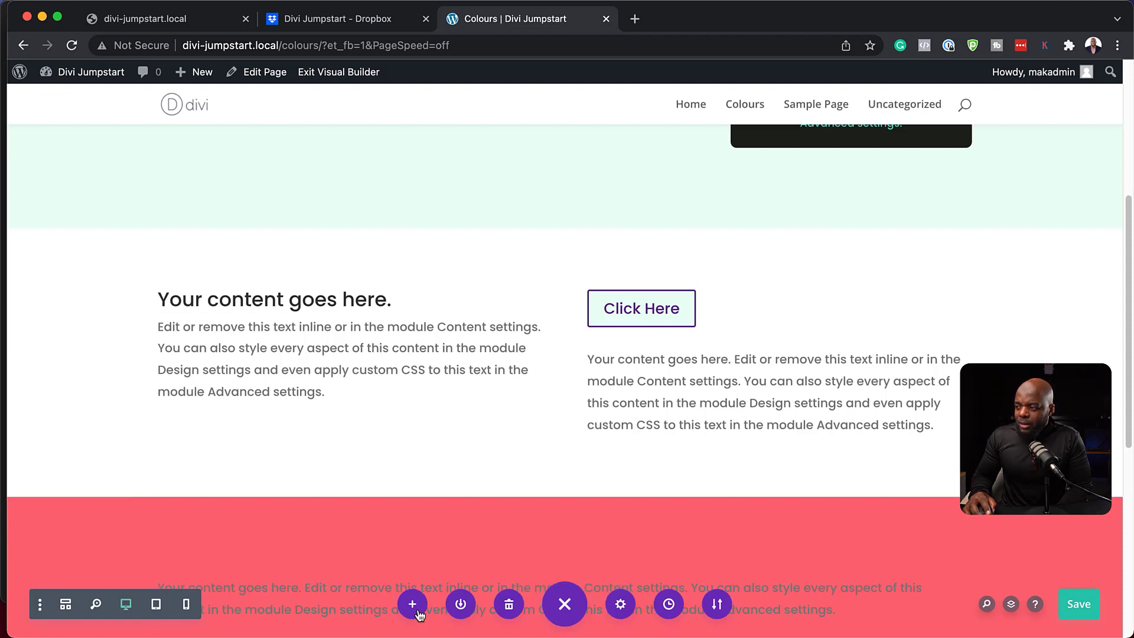
click(156, 605)
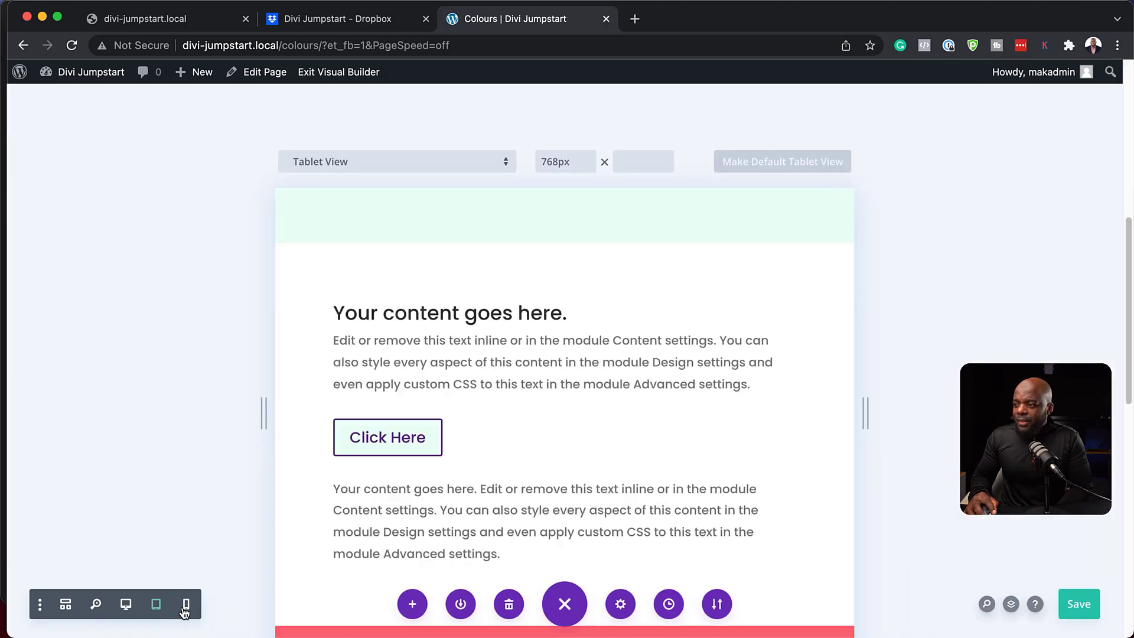
click(186, 605)
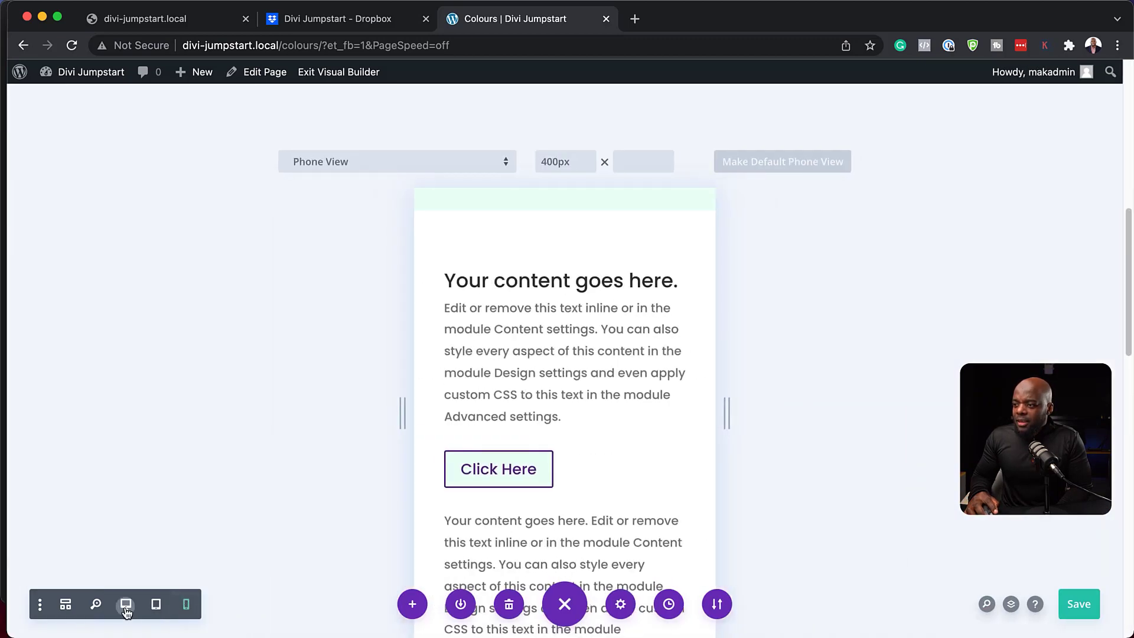
click(126, 605)
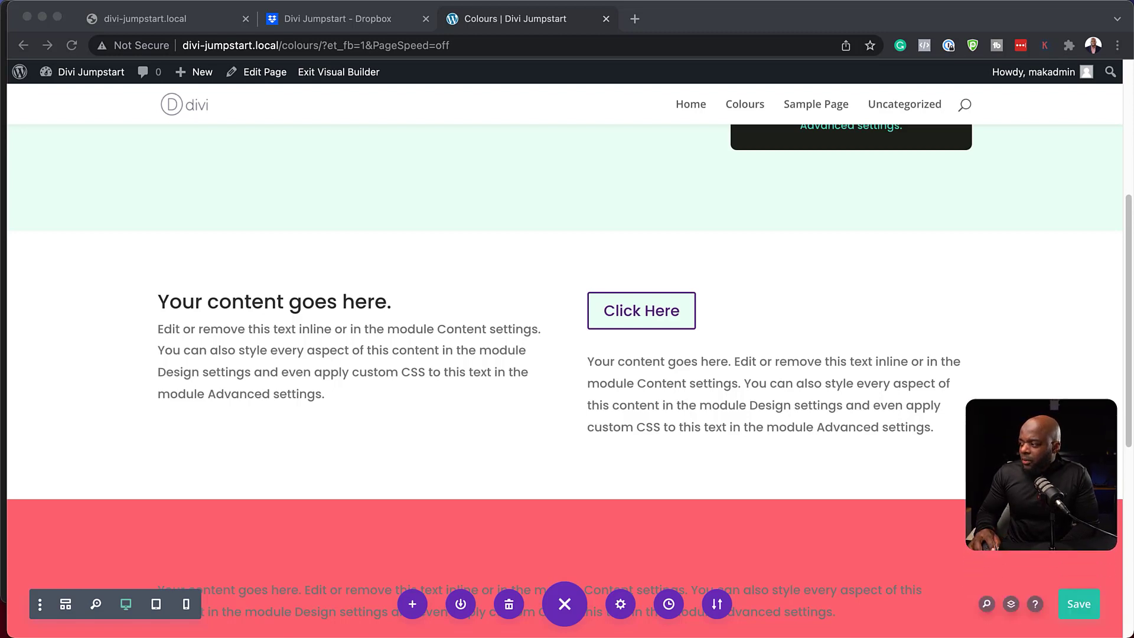
- Insert a Button module via Quick Actions and drop it beneath the pink section's paragraph
click(987, 604)
click(987, 604)
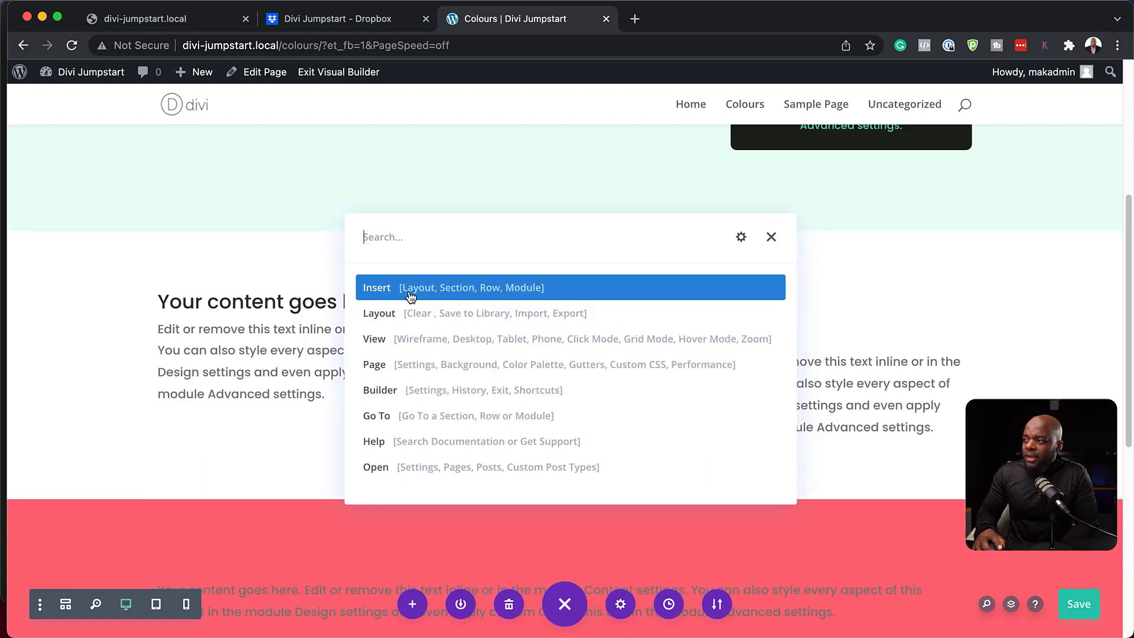
click(378, 289)
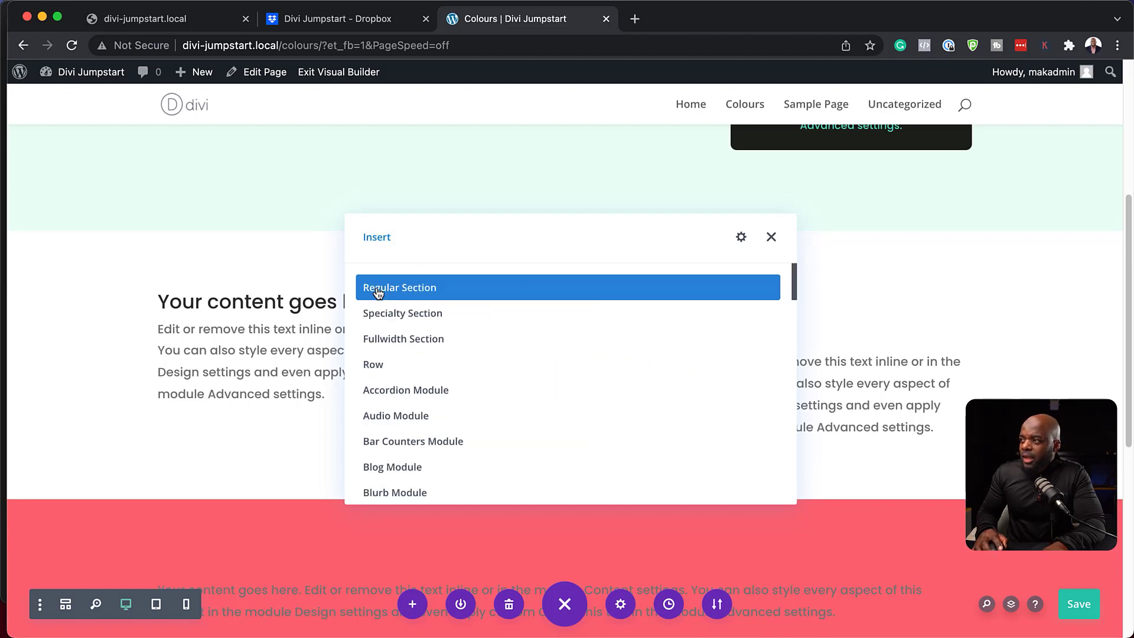
text(bu)
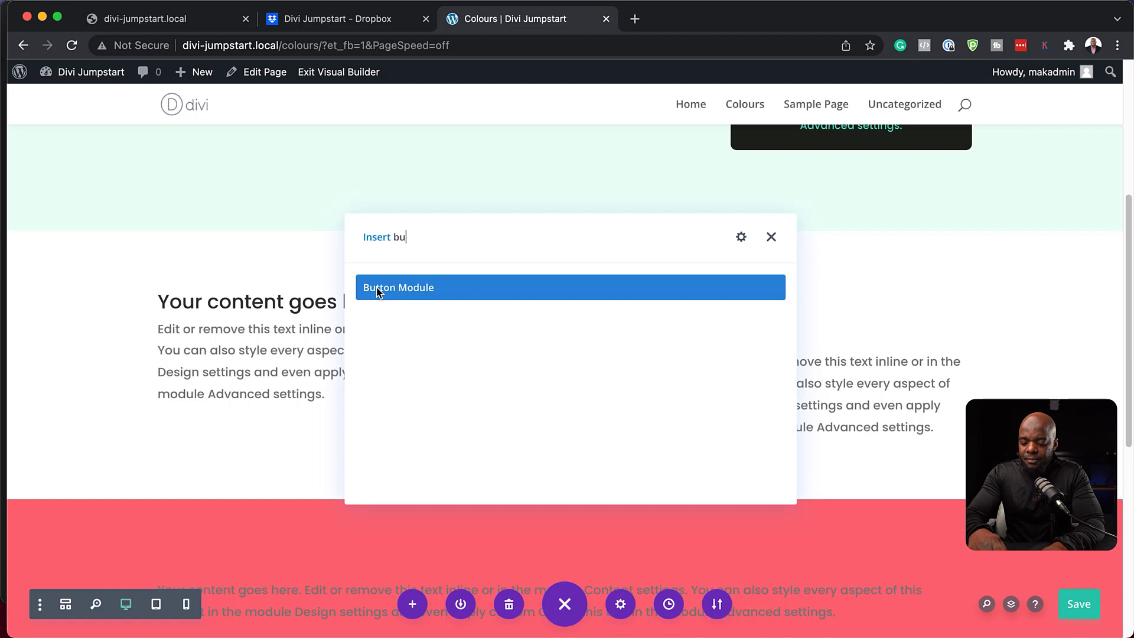
text(tt)
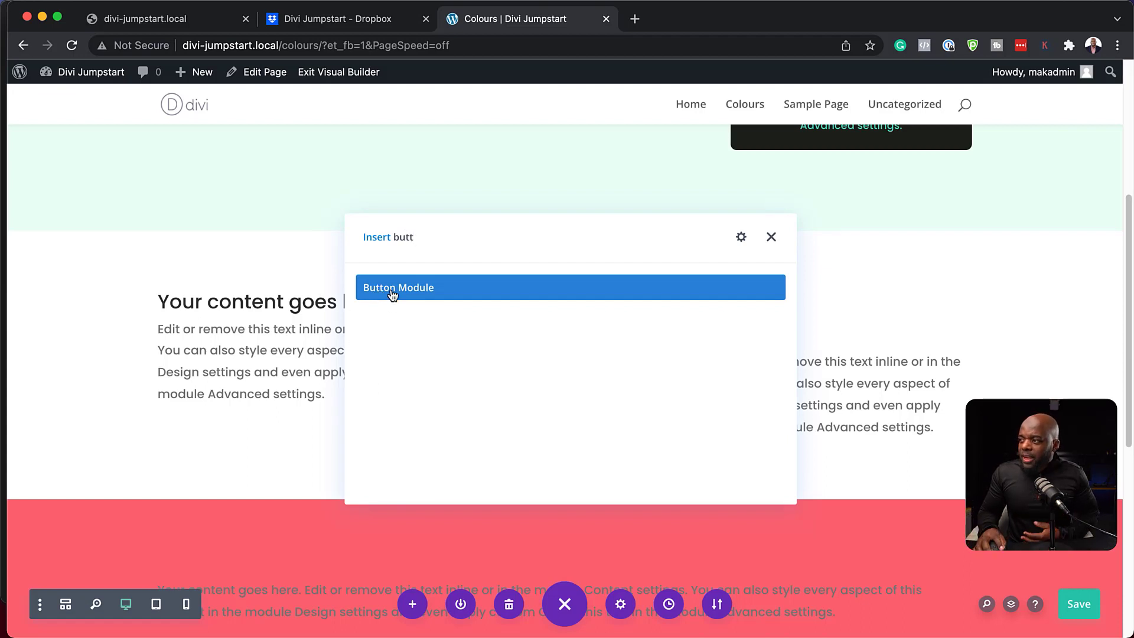
click(393, 293)
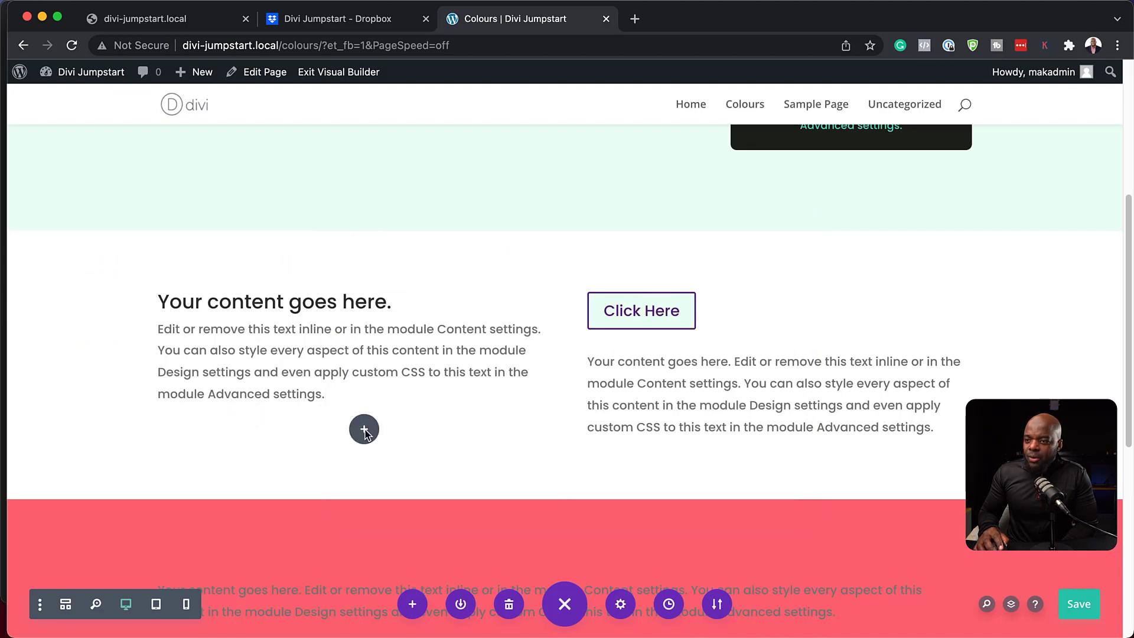
scroll(540, 420, down, 6)
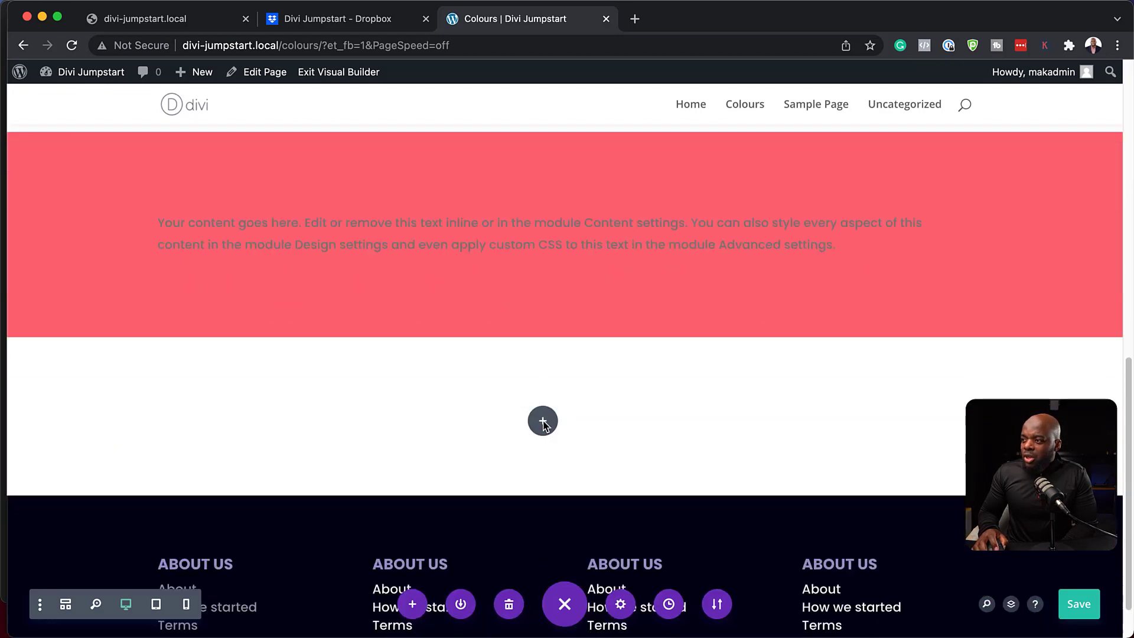
drag(544, 423, 333, 273)
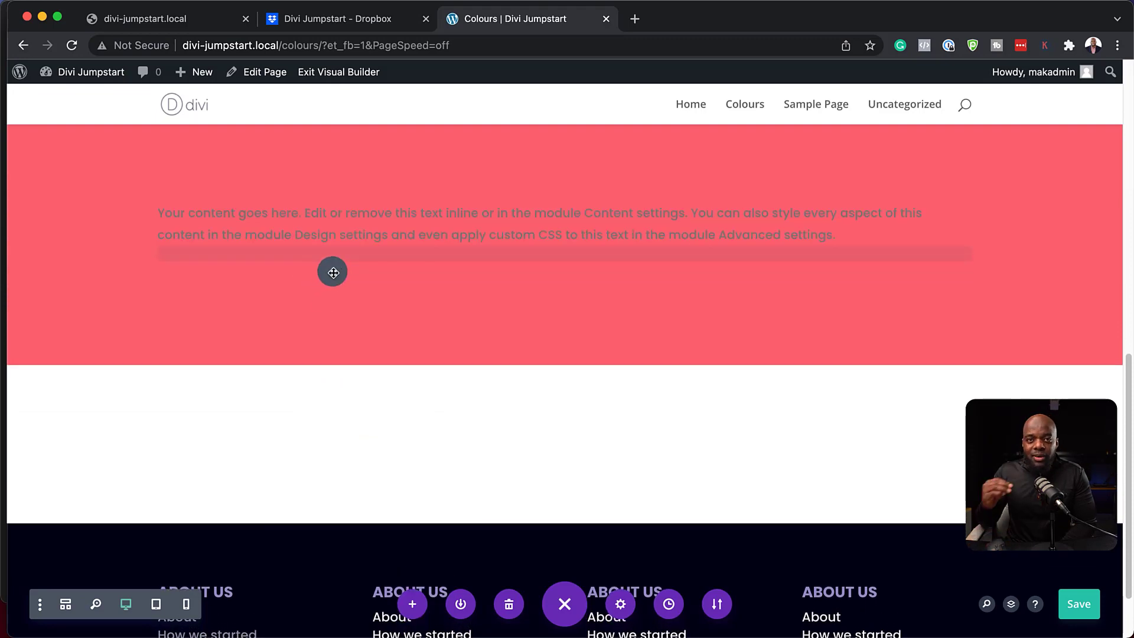
drag(333, 273, 333, 273)
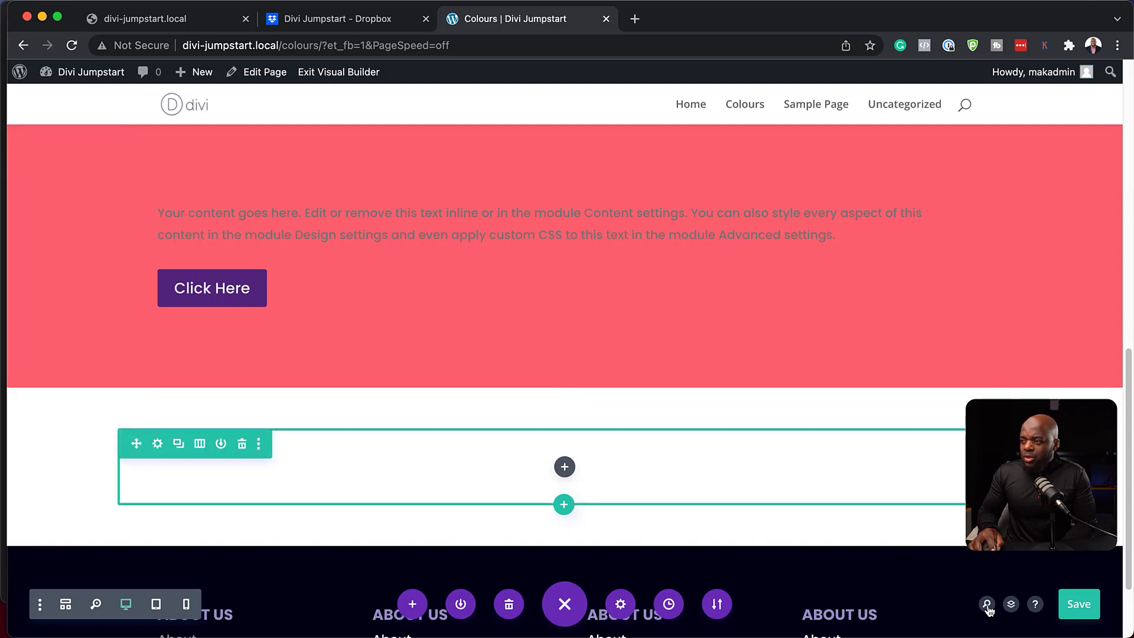
- Insert a new row and place it in the white section, dismissing the layout choice
click(986, 603)
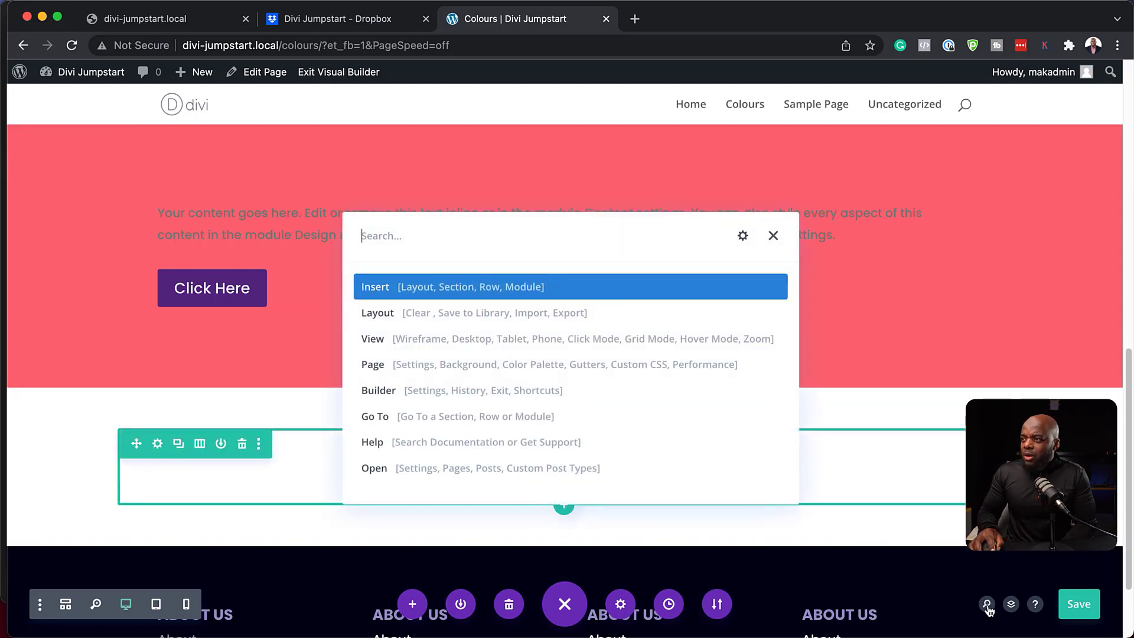
click(386, 292)
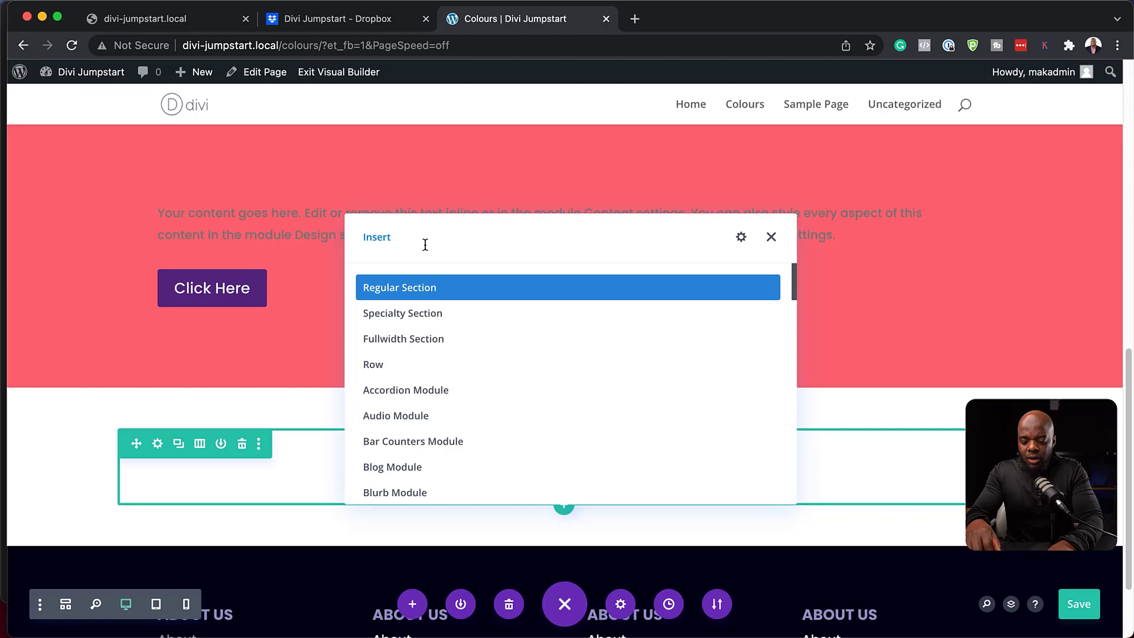
text(row)
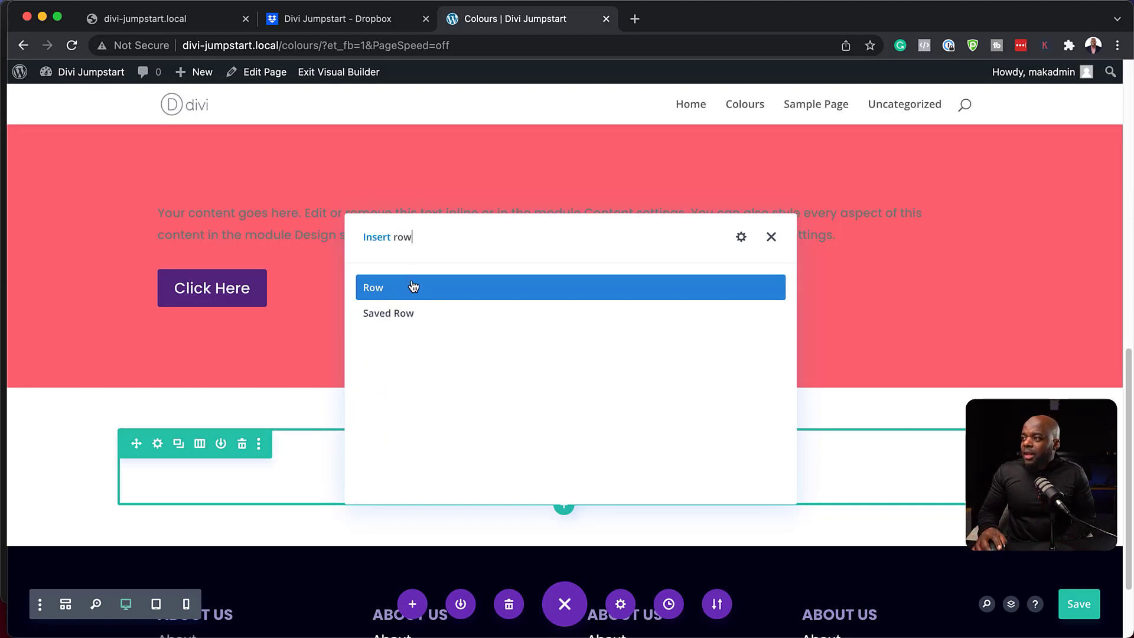
click(400, 293)
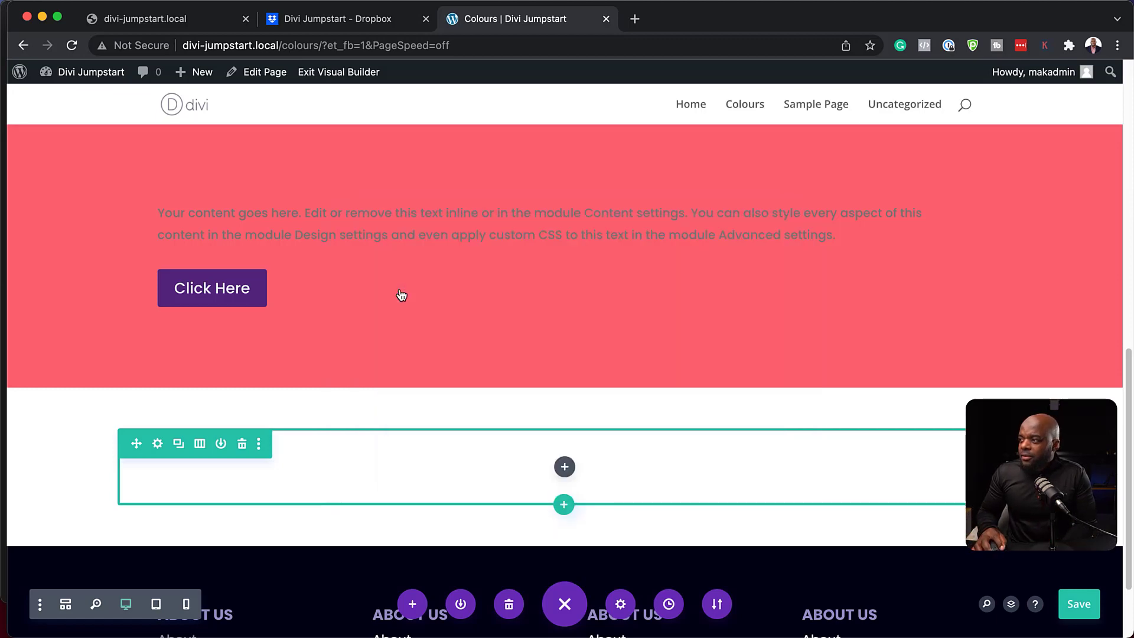
drag(328, 382, 450, 329)
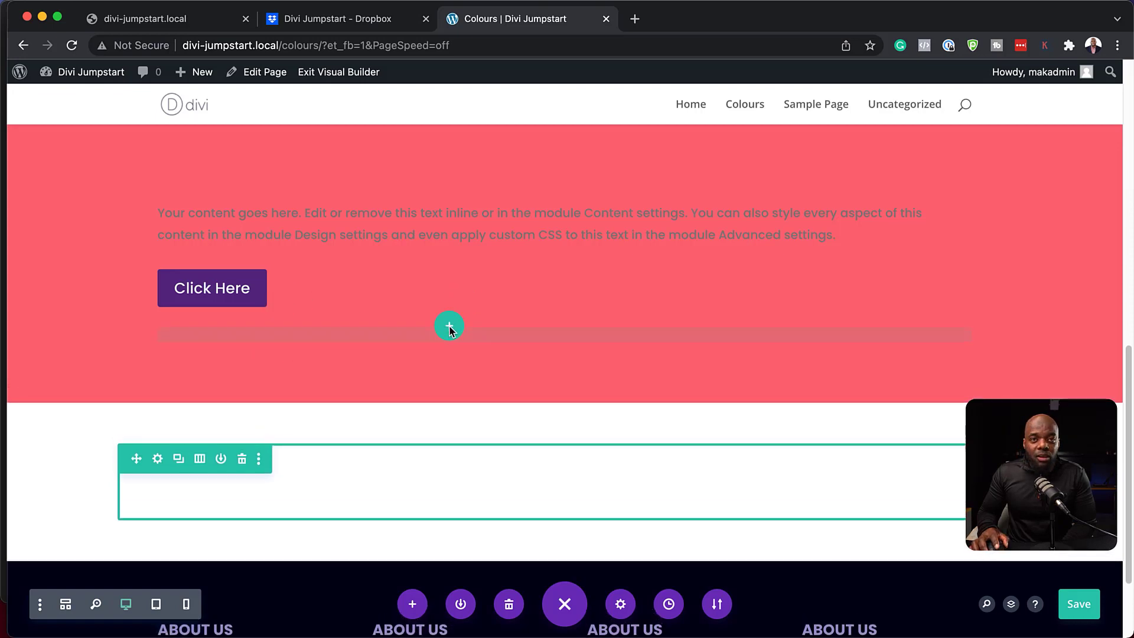
drag(462, 427, 548, 434)
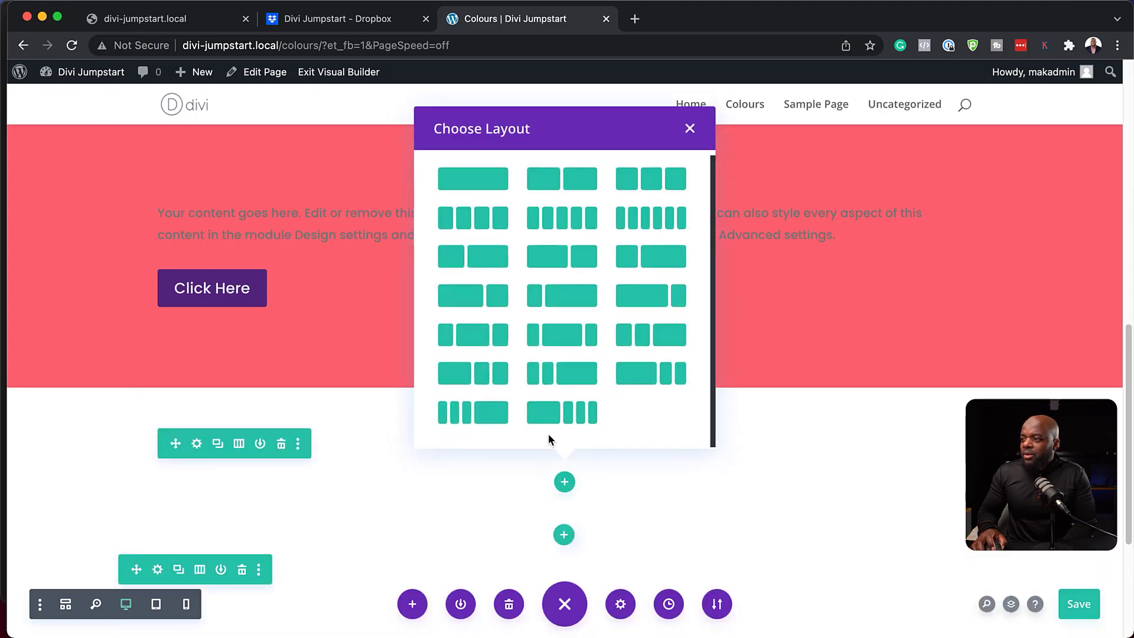
click(689, 128)
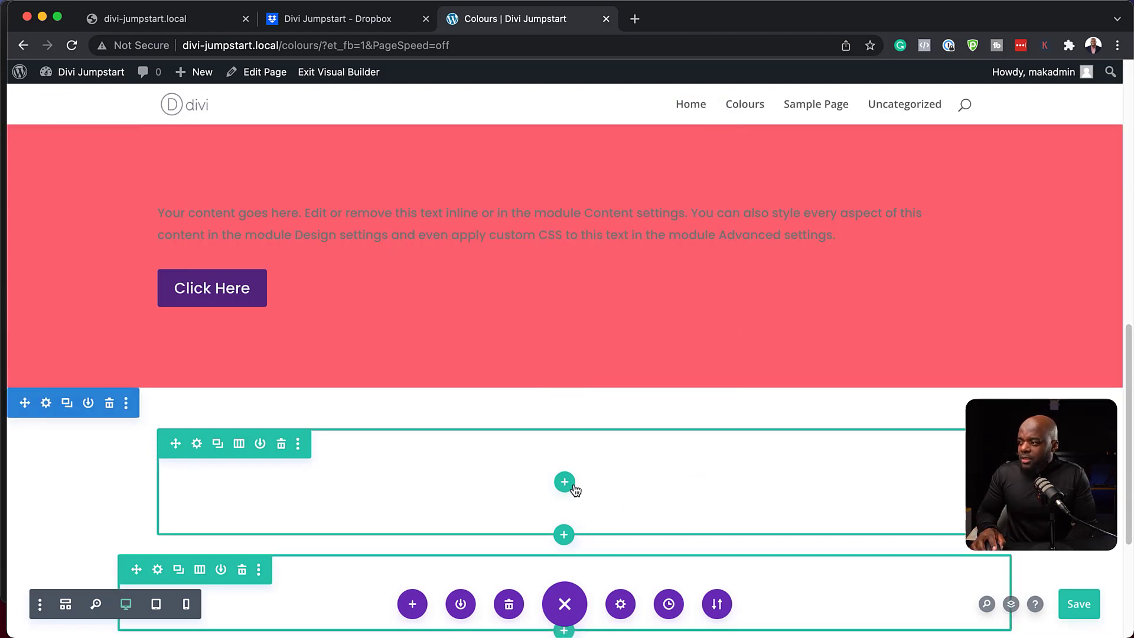
- Delete the extra empty row and scroll down to reveal the footer
click(282, 443)
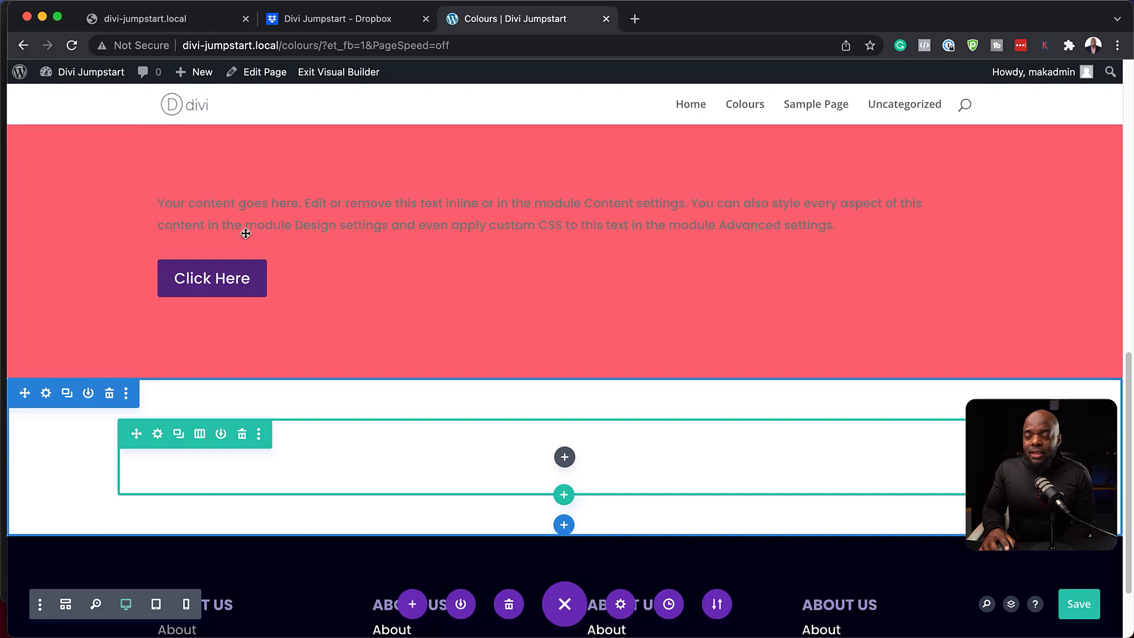
scroll(287, 369, up, 2)
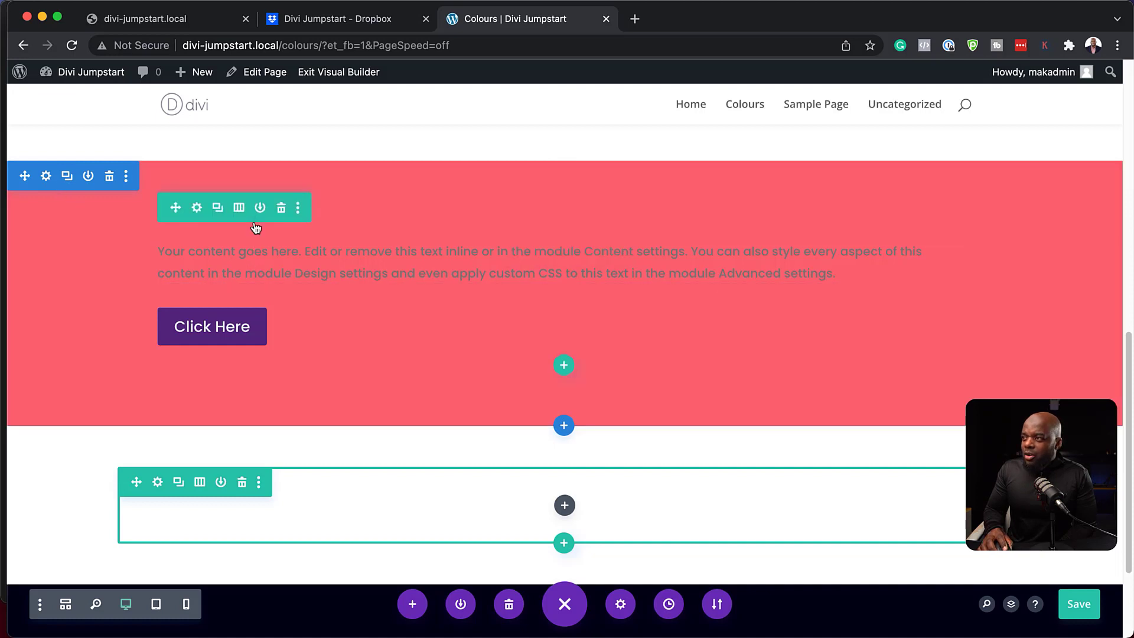
scroll(425, 364, down, 5)
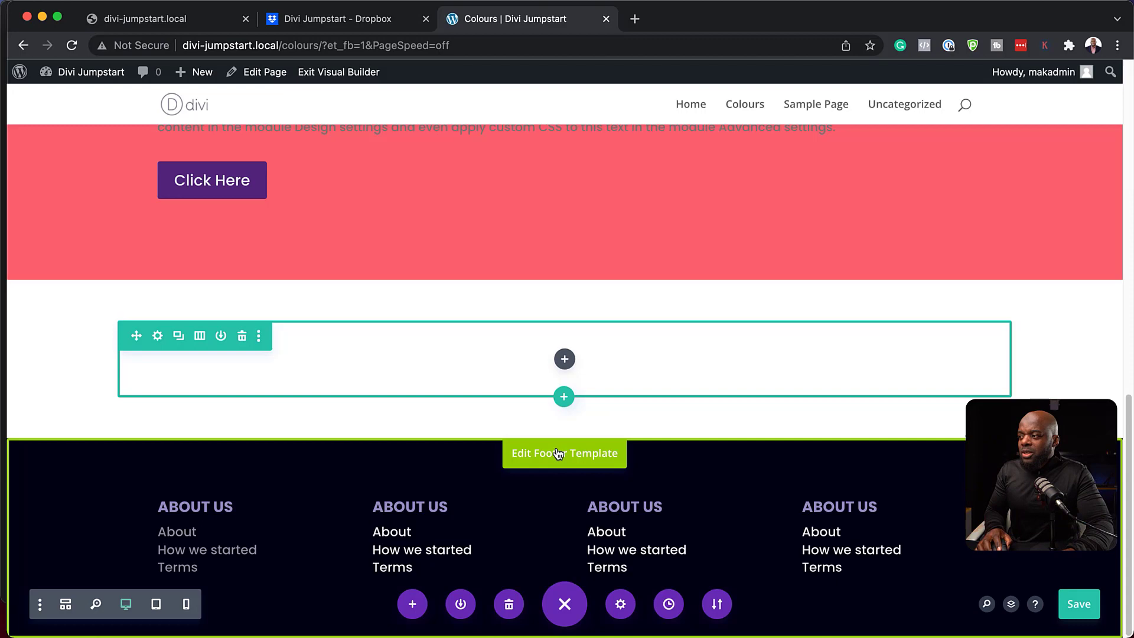
- Open Divi Theme Builder, then open and close the Global Footer layout
click(145, 18)
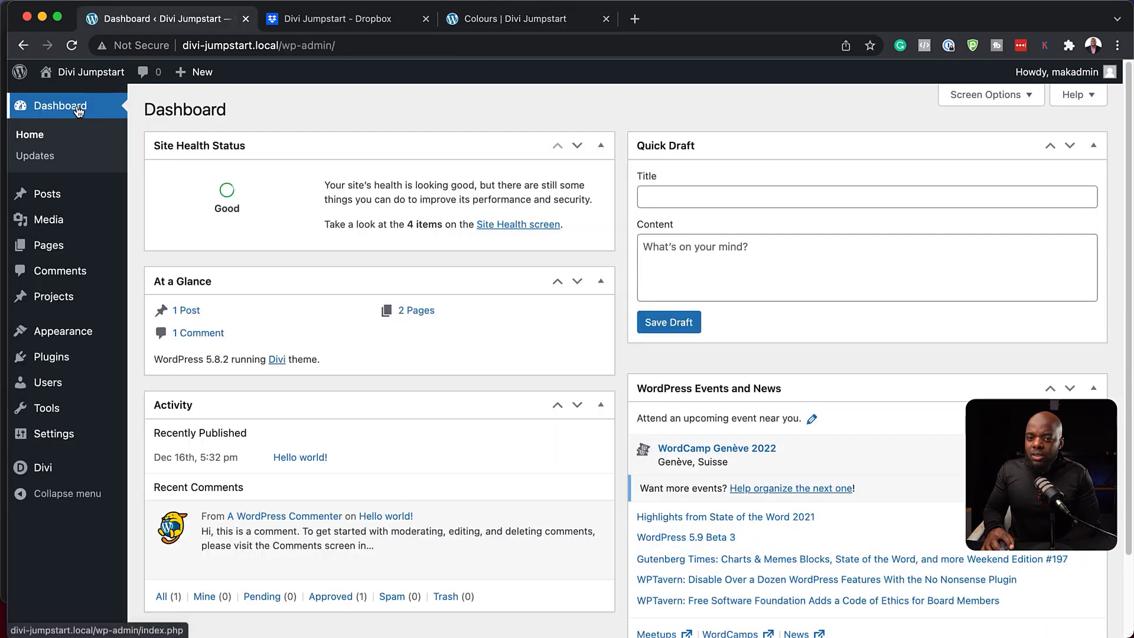
mouse_move(51, 473)
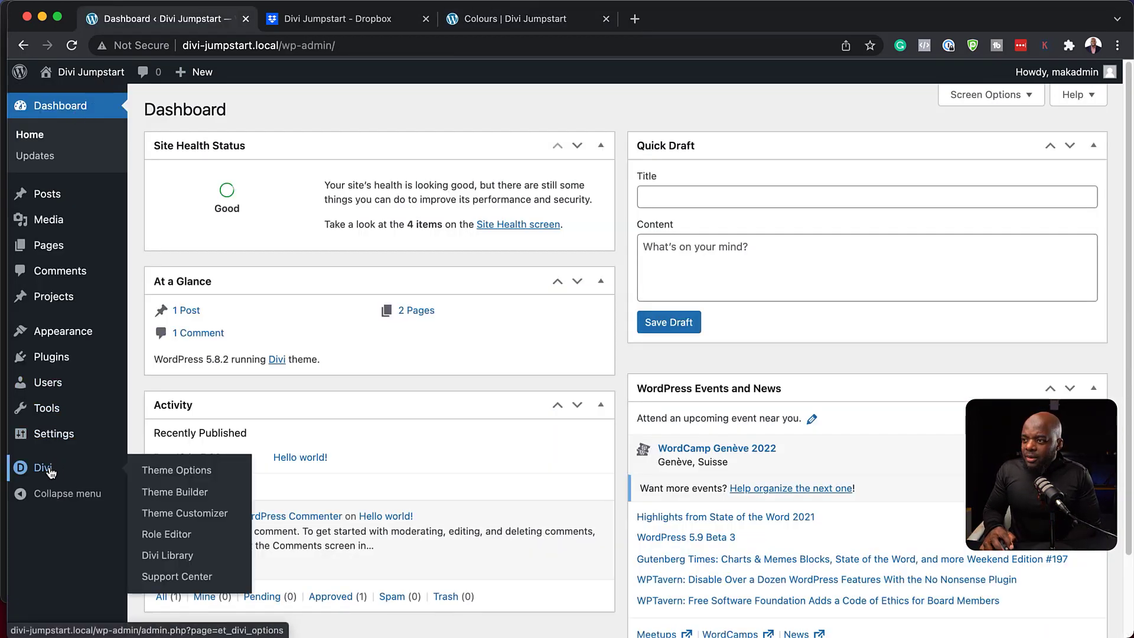
click(173, 493)
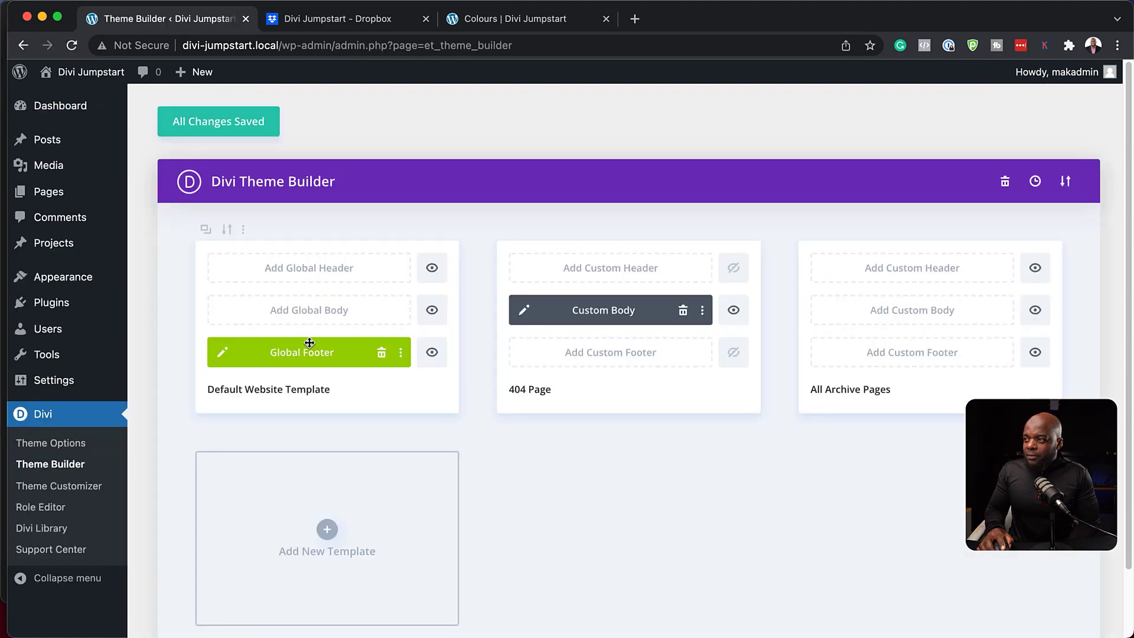
click(223, 353)
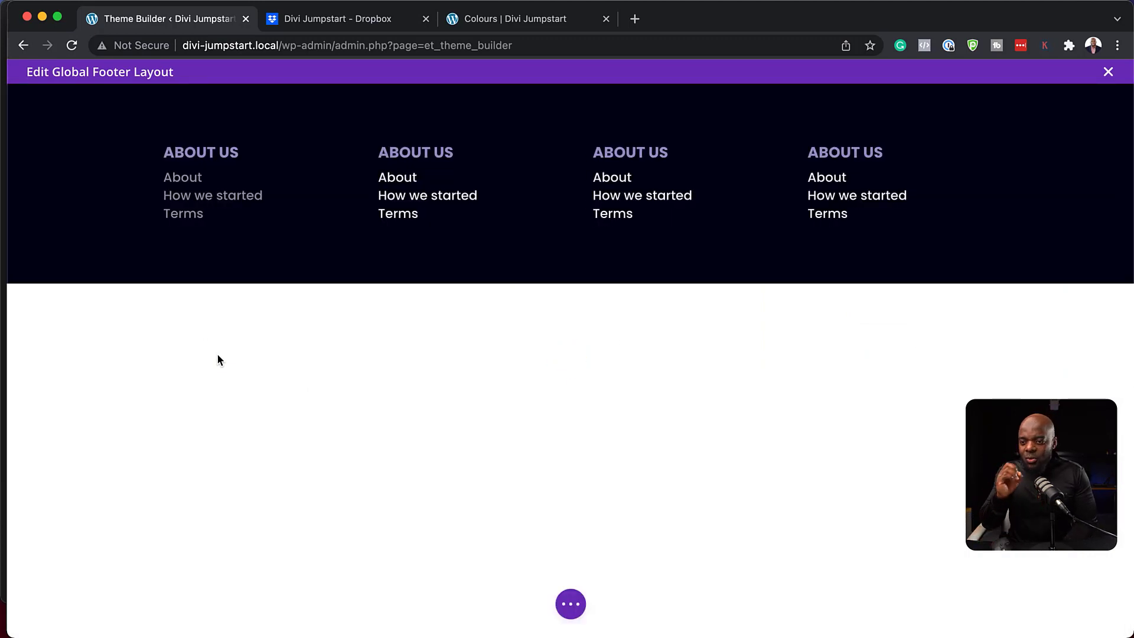
click(1109, 73)
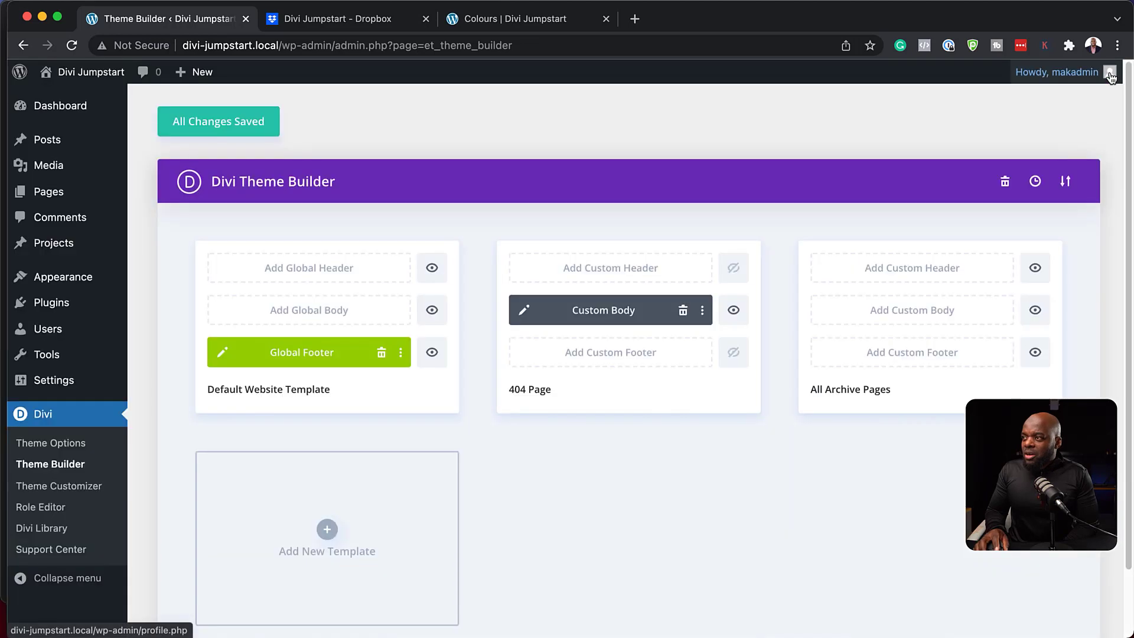
- Return to the Colours page and open its footer template for in-page editing
click(507, 22)
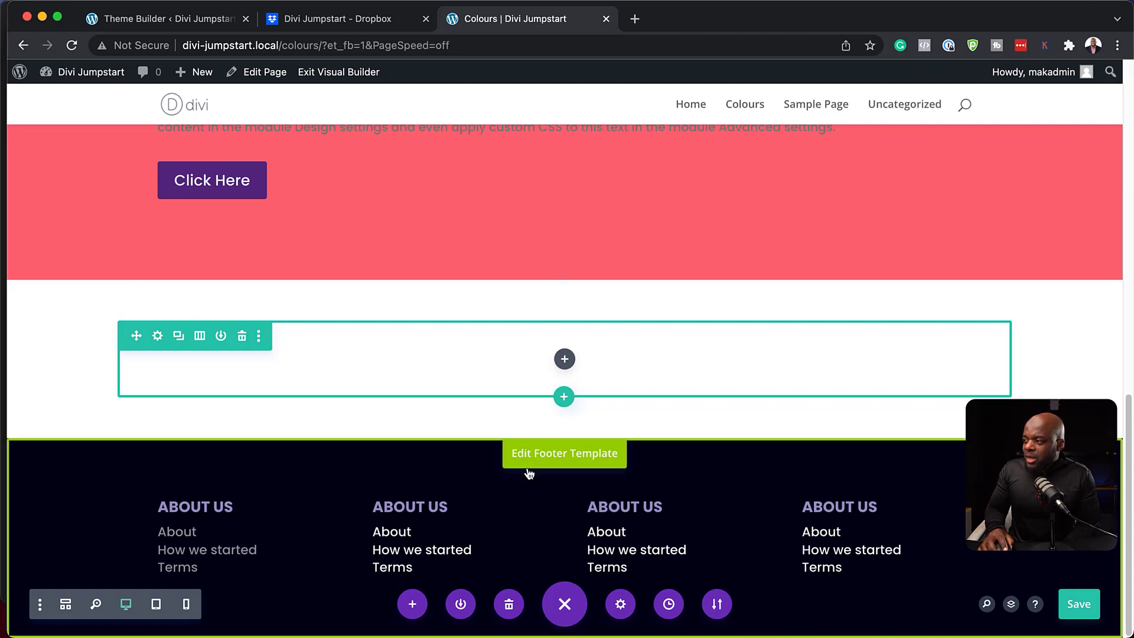
click(564, 460)
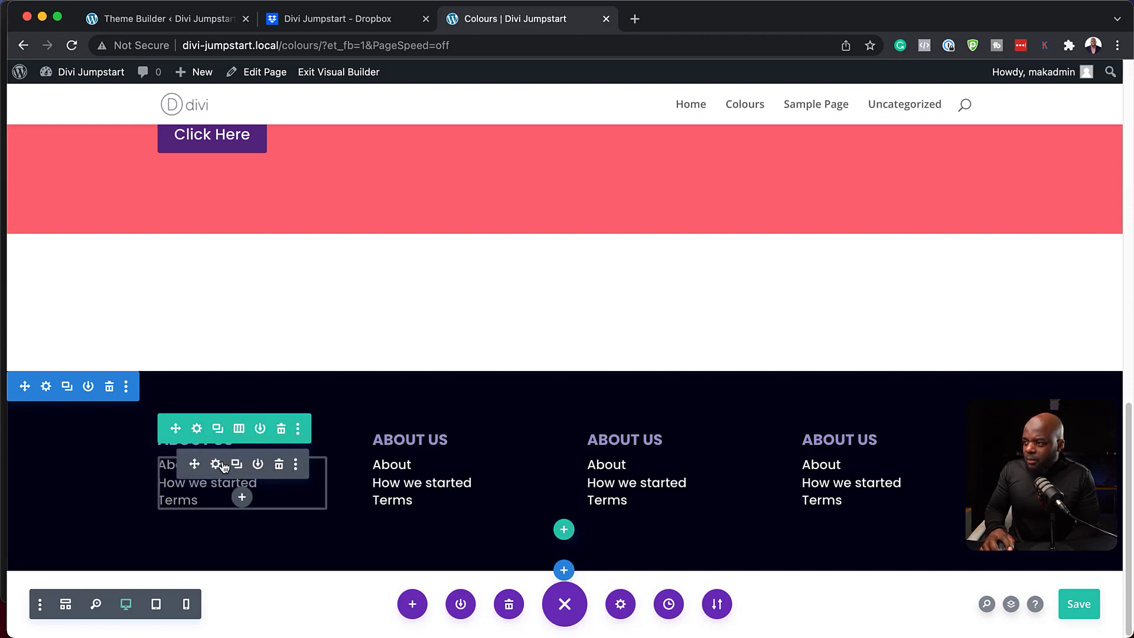
- Make the first footer column's links grey #777777, keeping 14px size and 1em line height
click(216, 465)
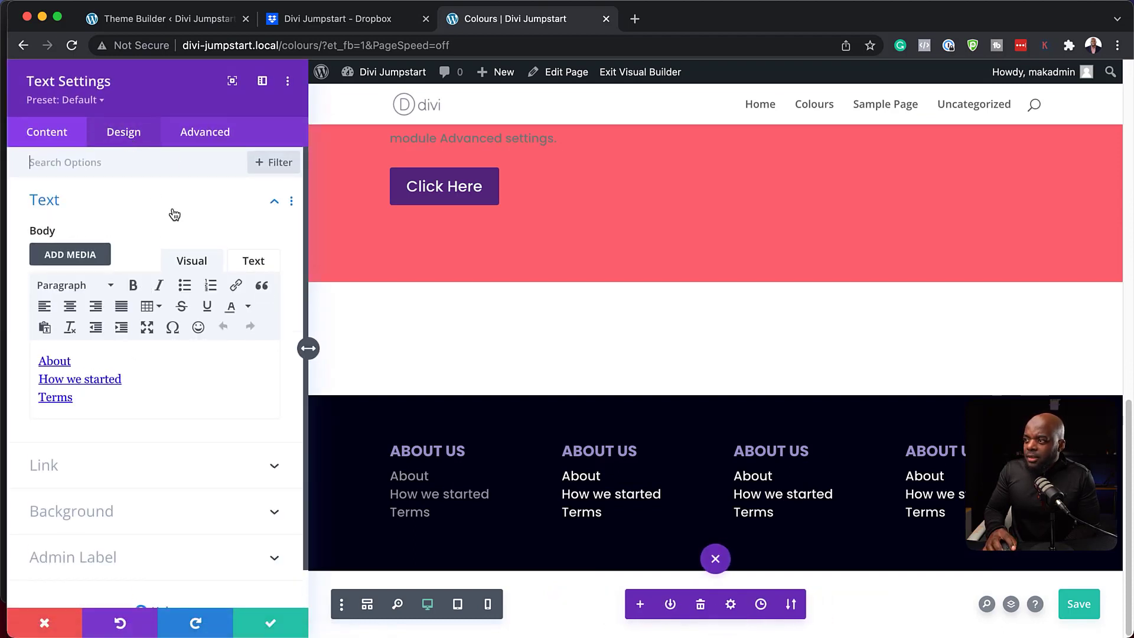
click(123, 131)
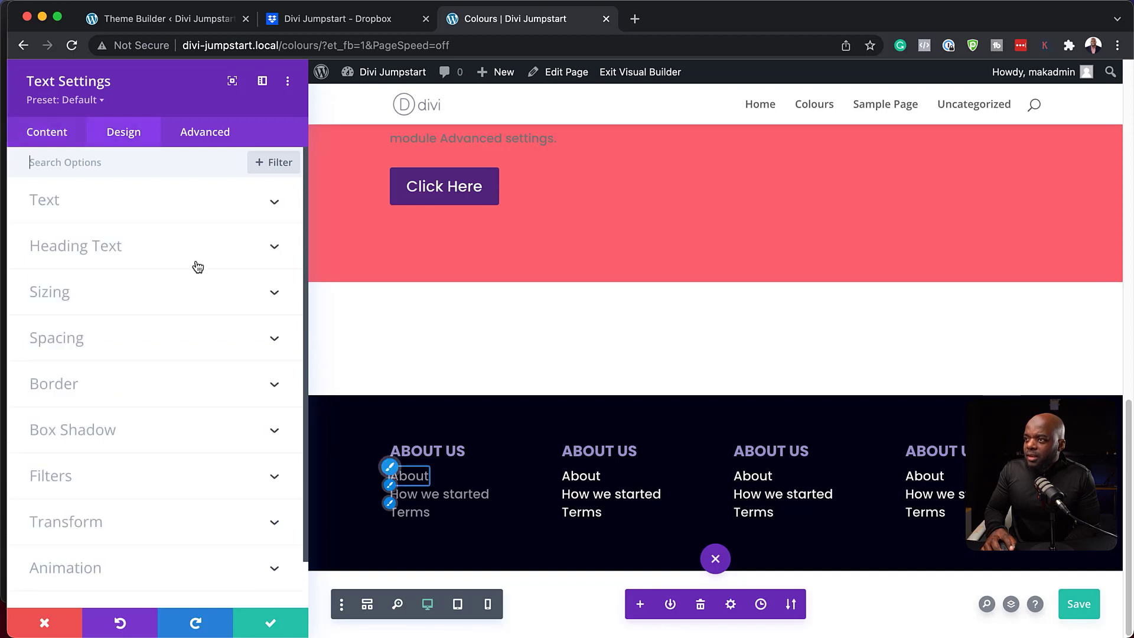
click(72, 207)
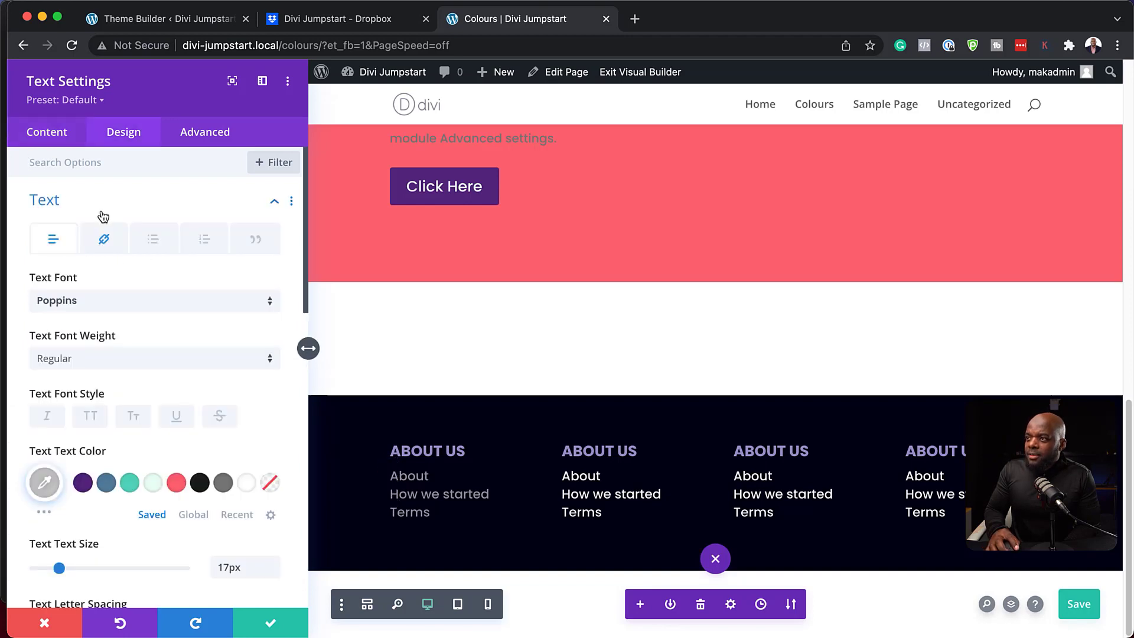
click(105, 240)
scroll(184, 457, down, 5)
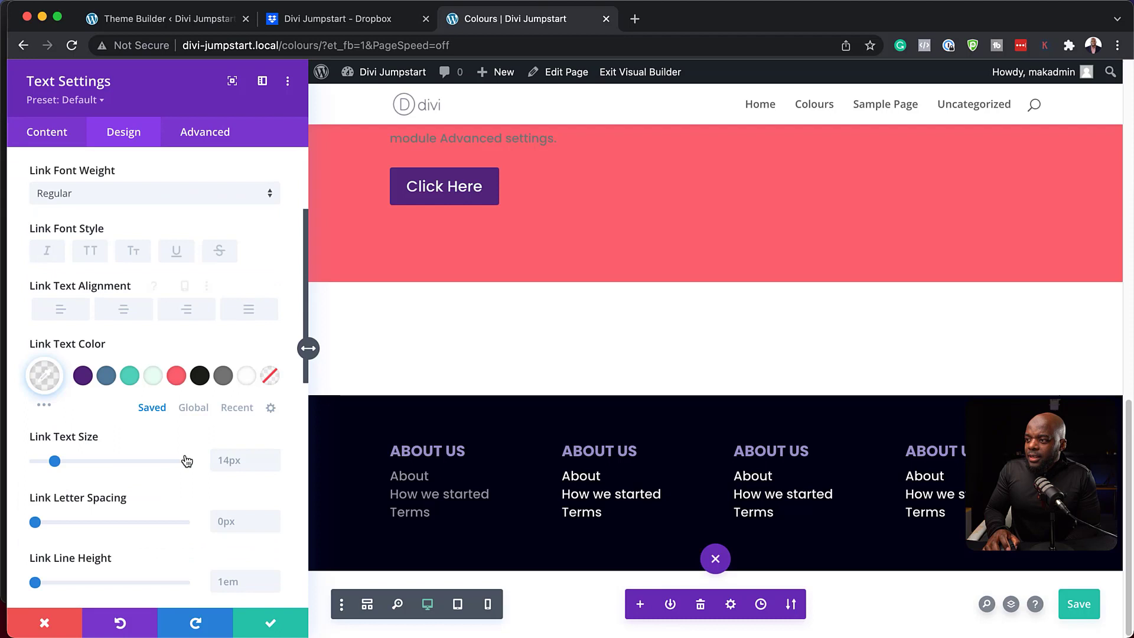
click(275, 466)
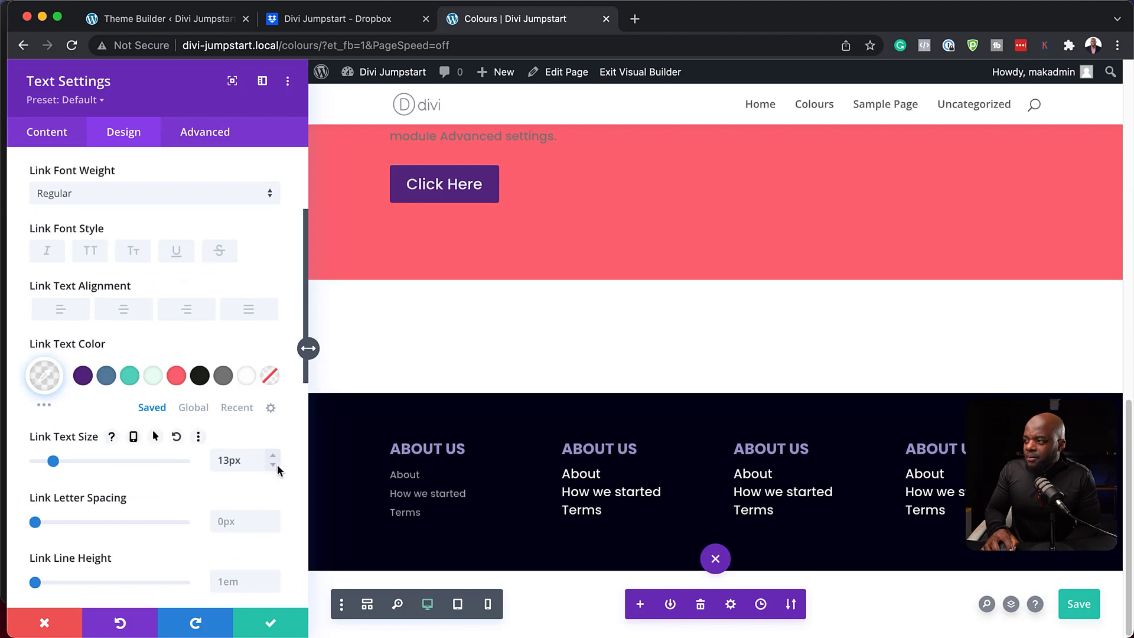
scroll(266, 508, down, 1)
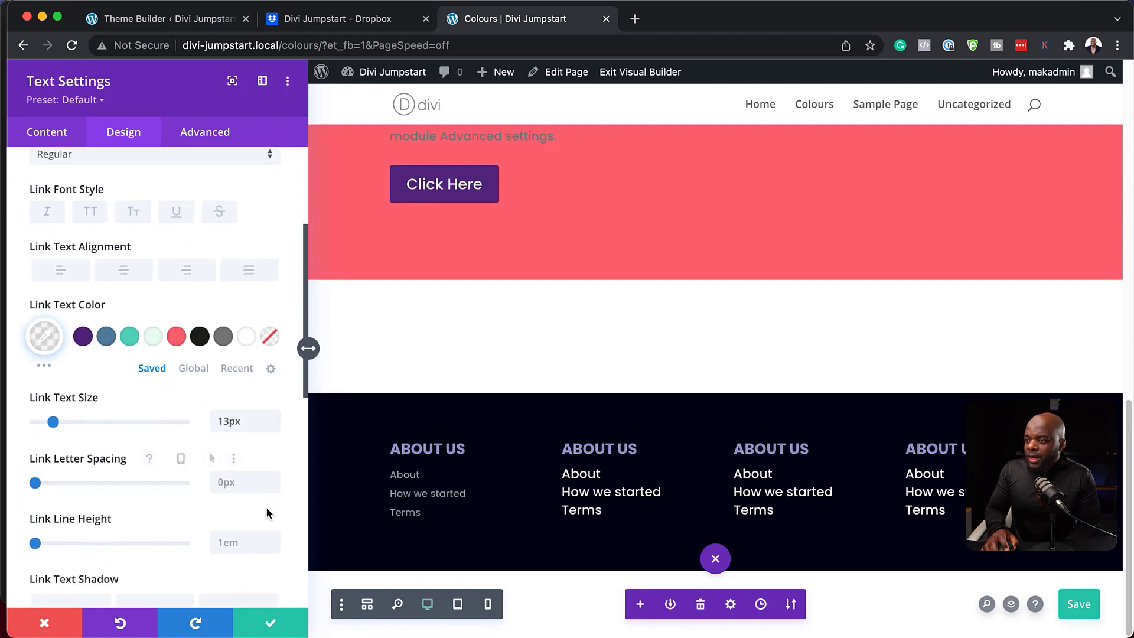
click(272, 537)
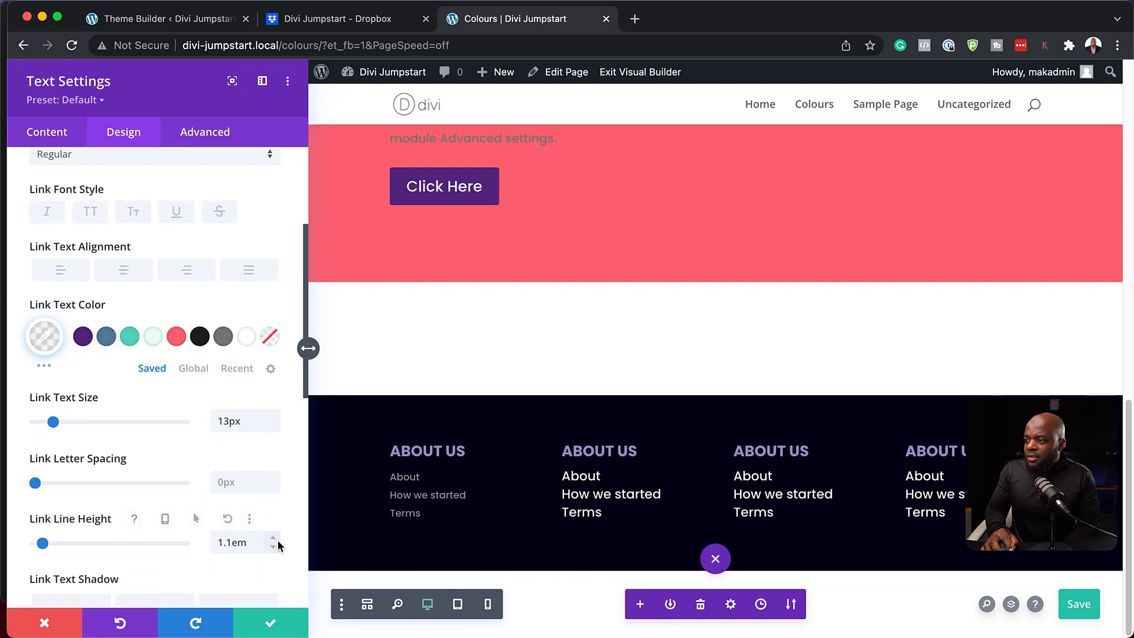
click(273, 546)
click(272, 416)
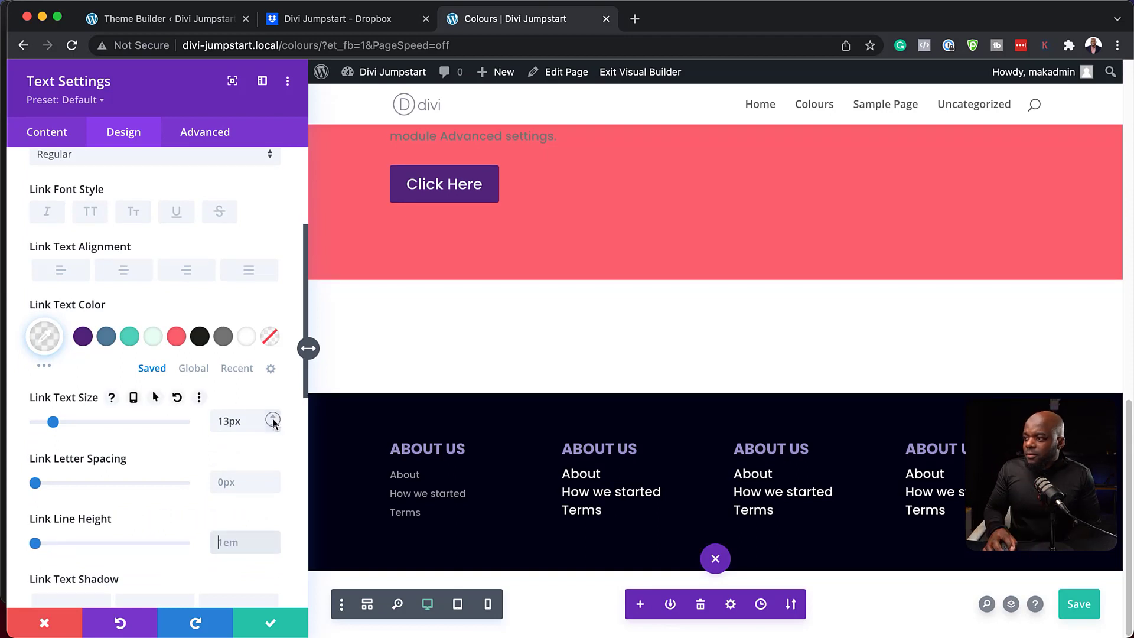
click(225, 339)
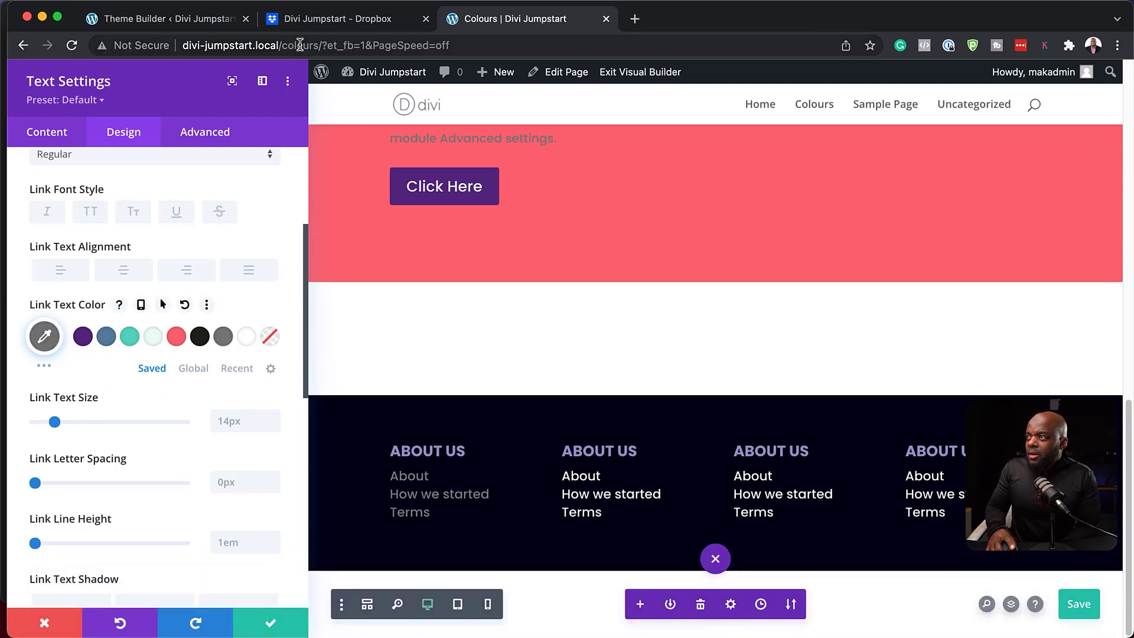
- Extend the first footer text's styles throughout This Section so every column's links turn grey
click(288, 83)
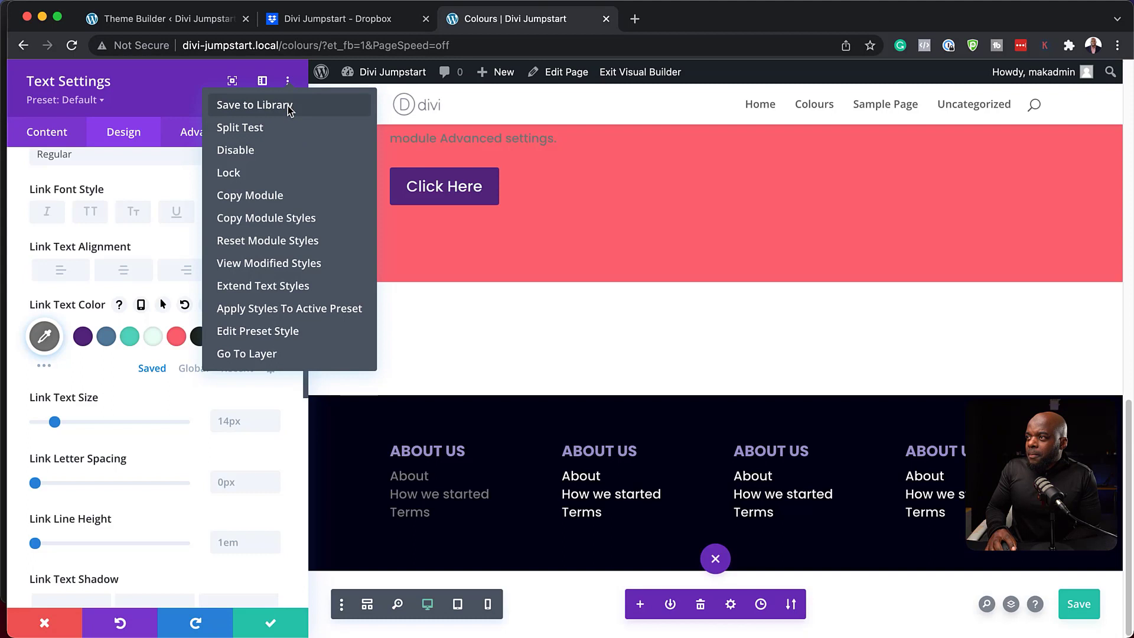
click(278, 290)
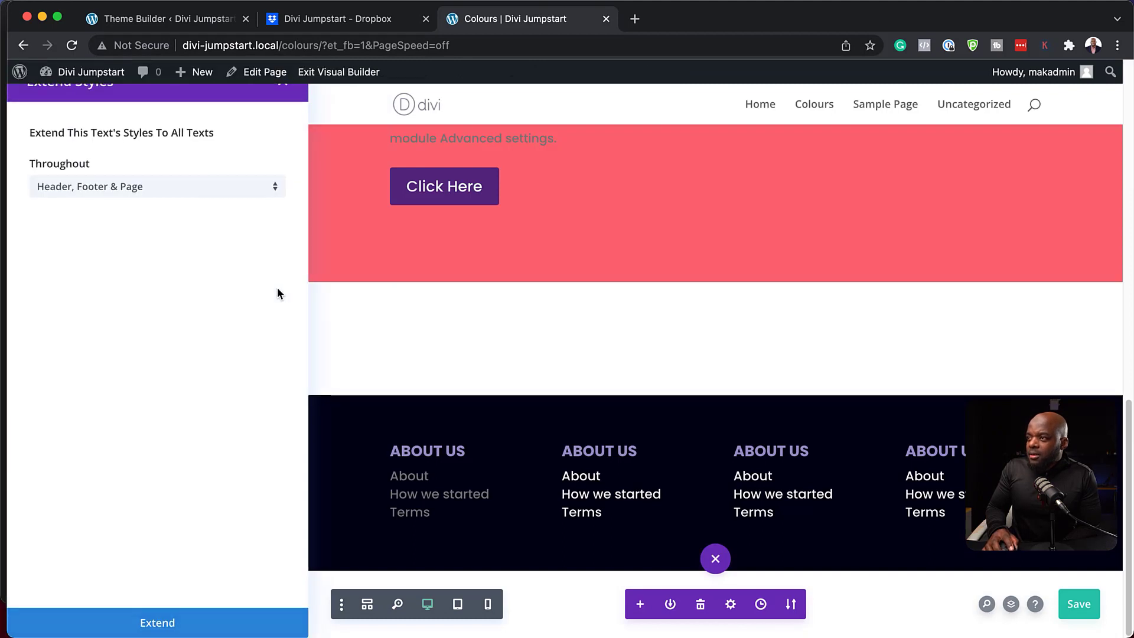
click(160, 189)
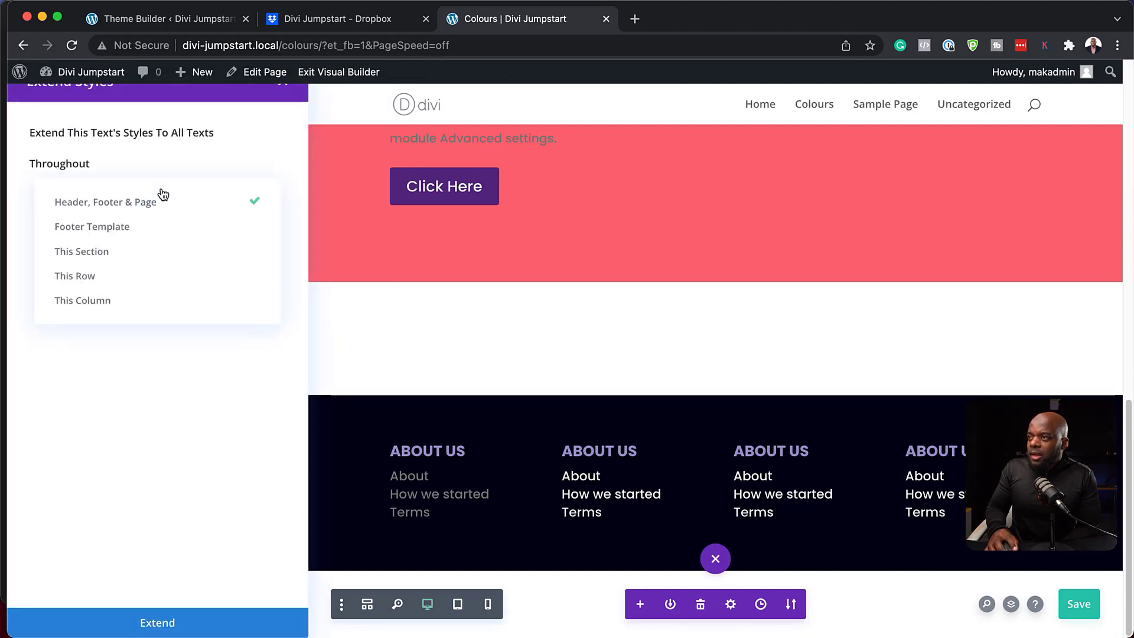
click(119, 256)
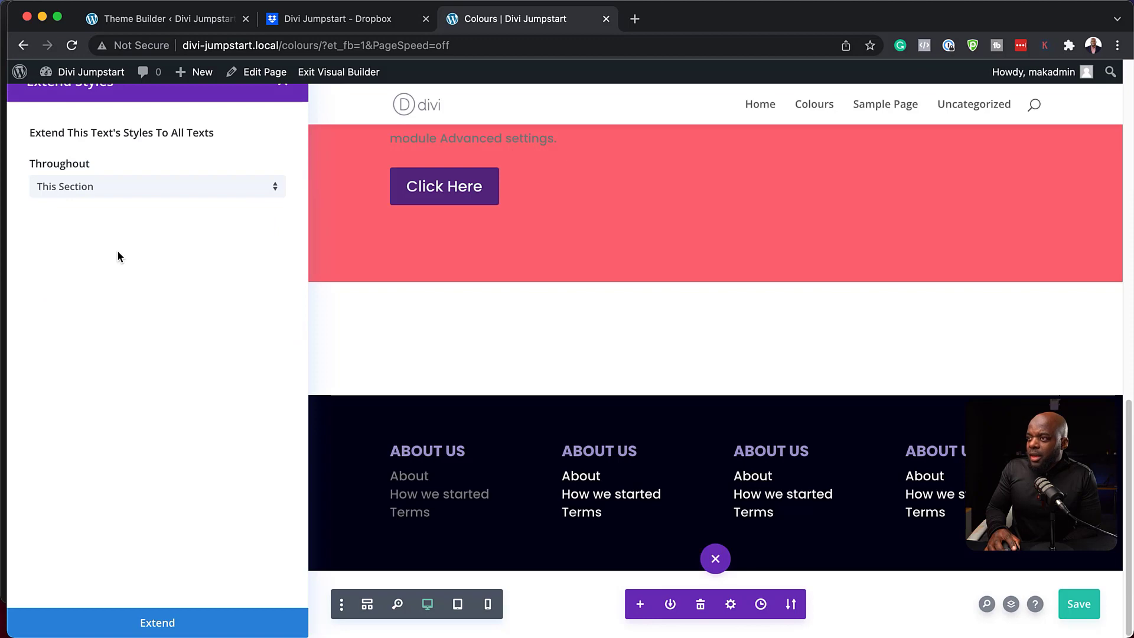
click(223, 628)
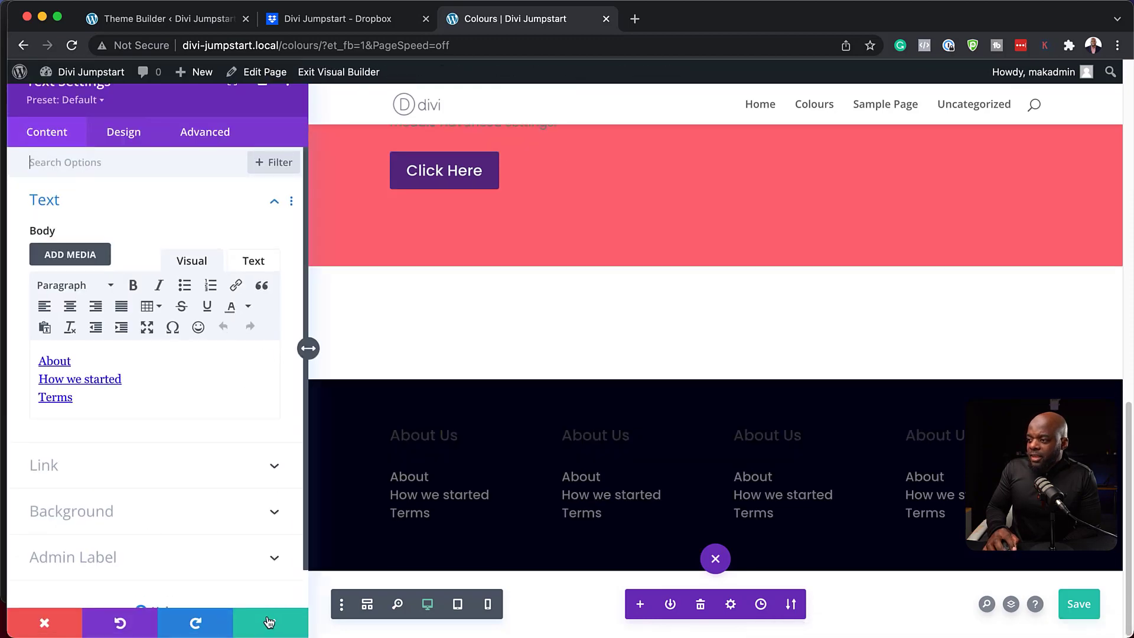
- Save and close the footer text settings, then scroll to review the grey-linked footer
click(269, 624)
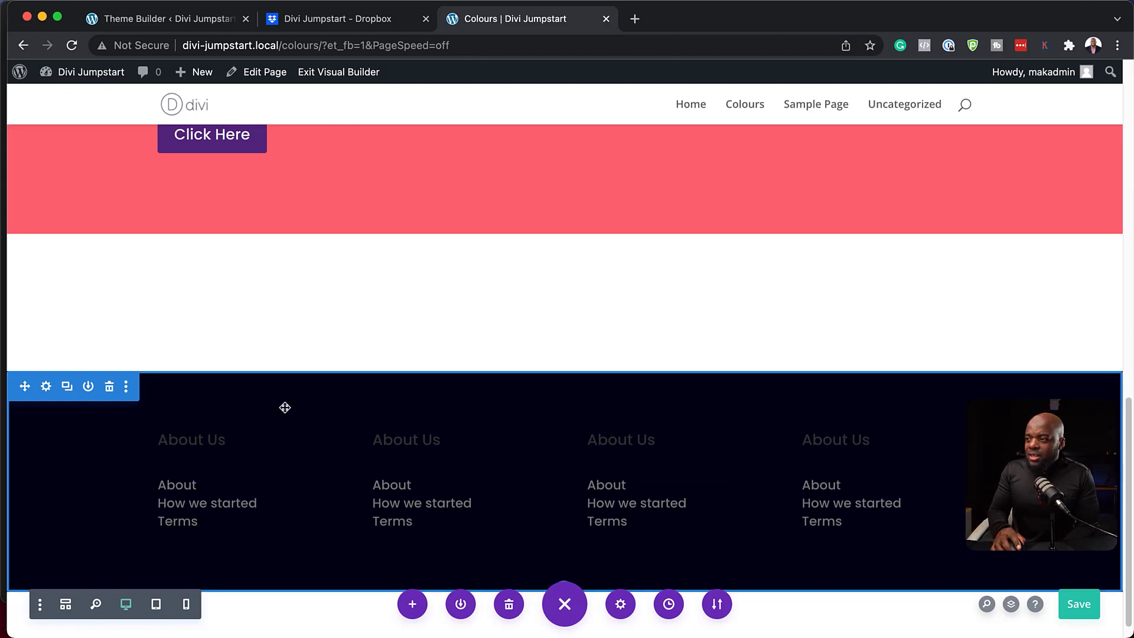
scroll(340, 400, up, 5)
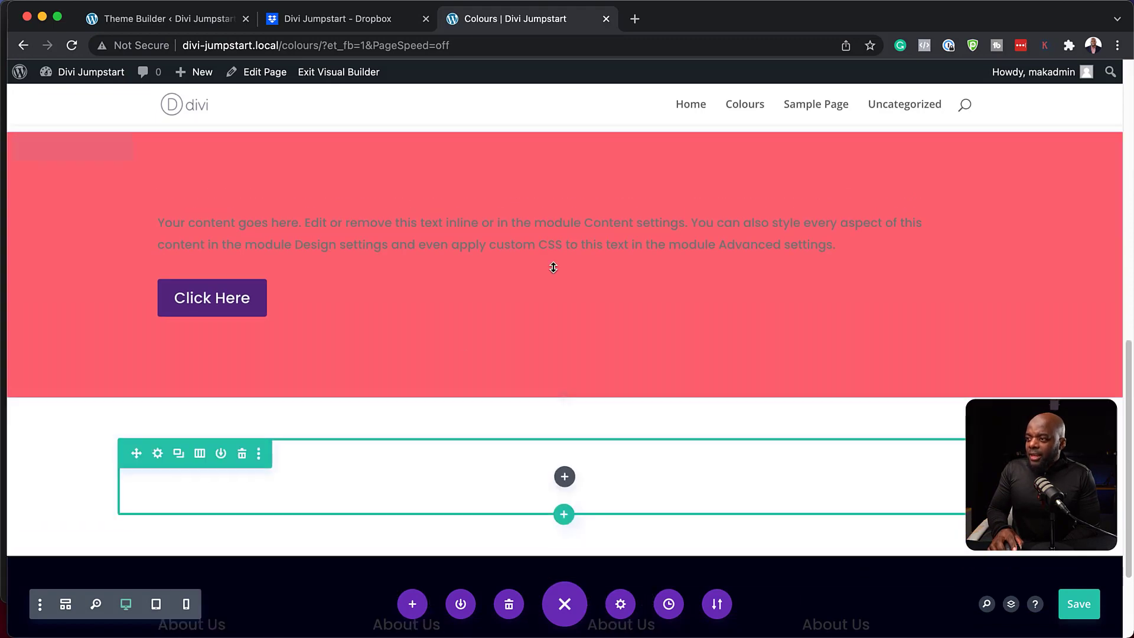
scroll(398, 250, down, 2)
scroll(399, 250, down, 2)
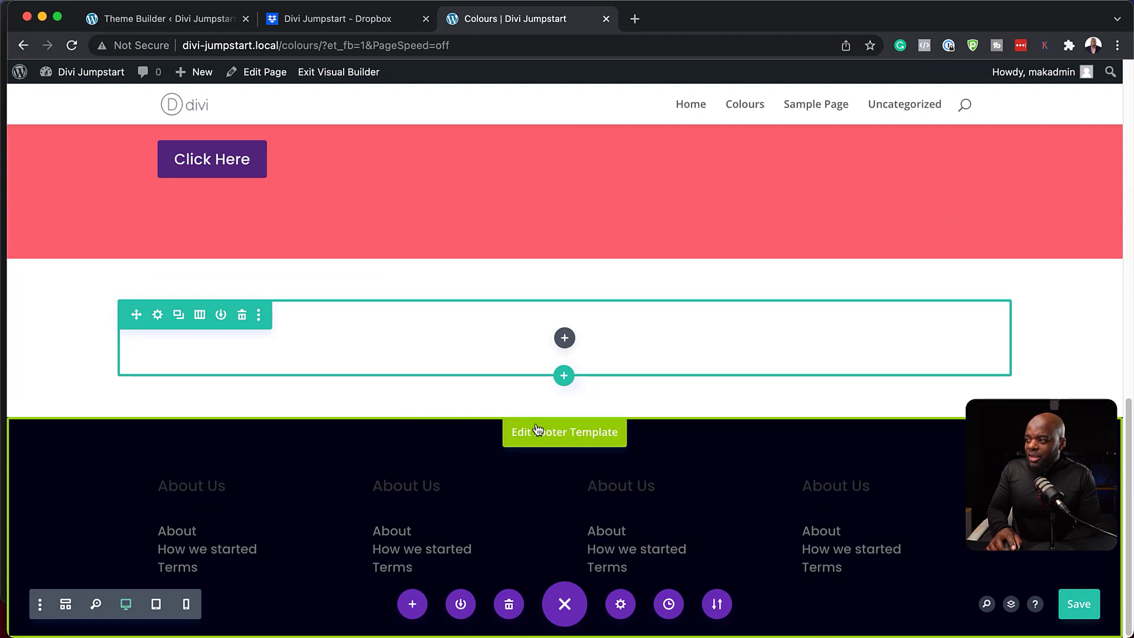
click(555, 434)
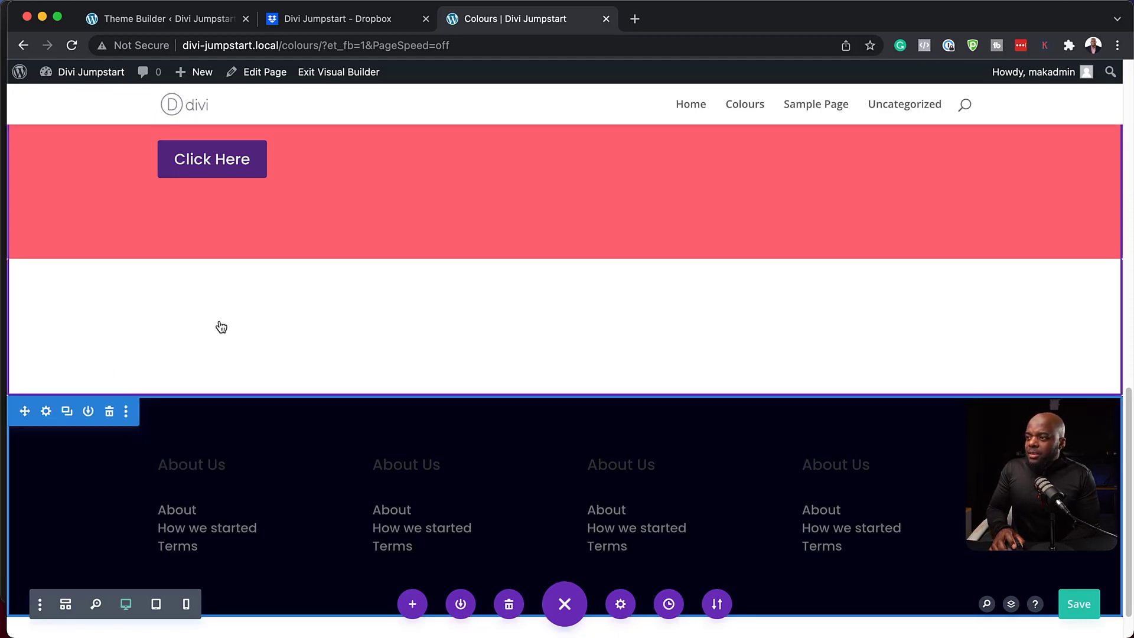
scroll(218, 324, up, 10)
scroll(264, 484, down, 2)
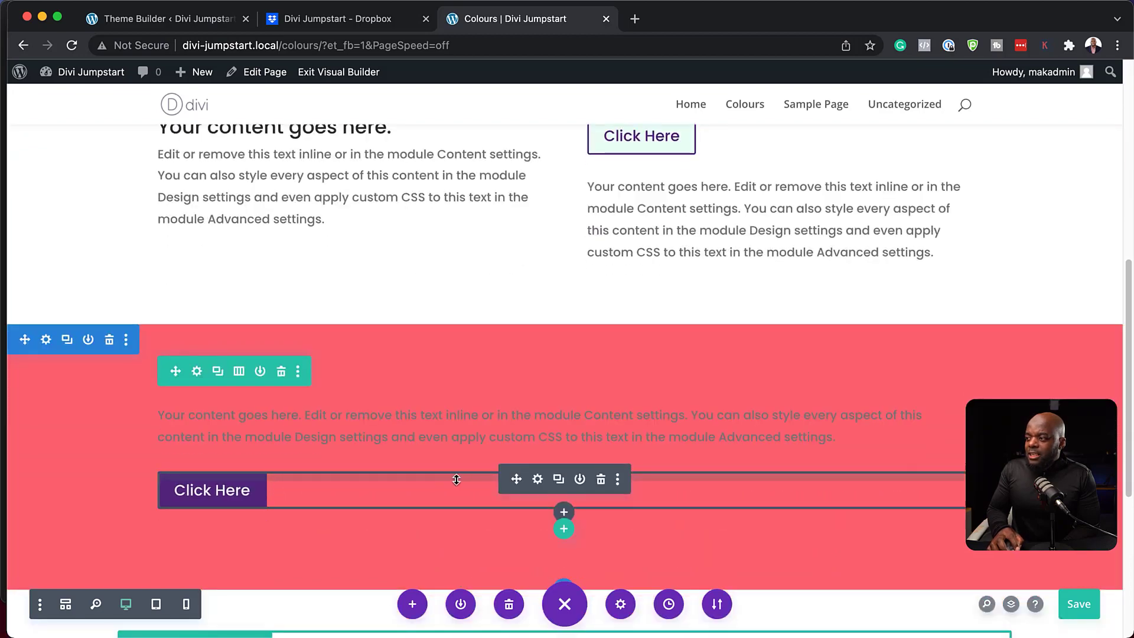
scroll(413, 448, down, 5)
scroll(388, 436, down, 2)
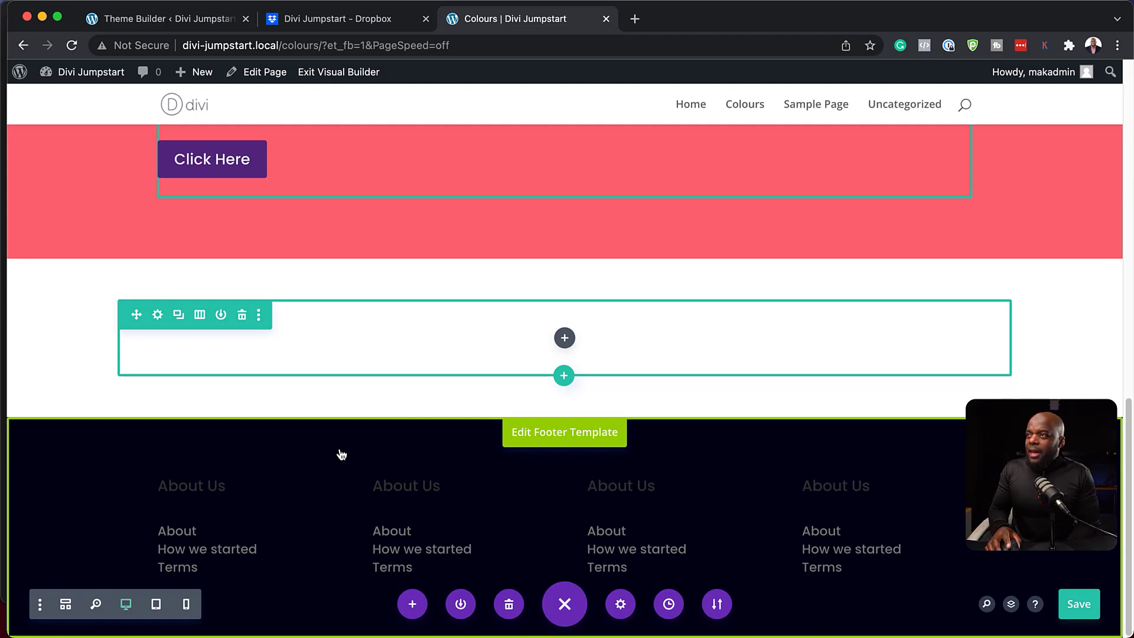
click(155, 23)
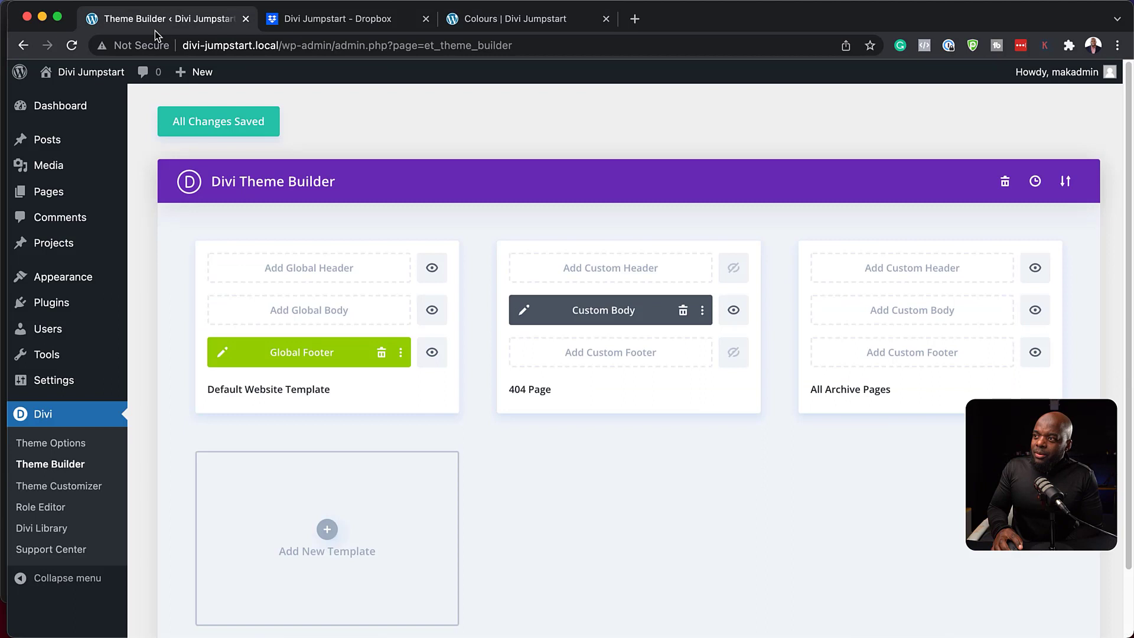
click(549, 23)
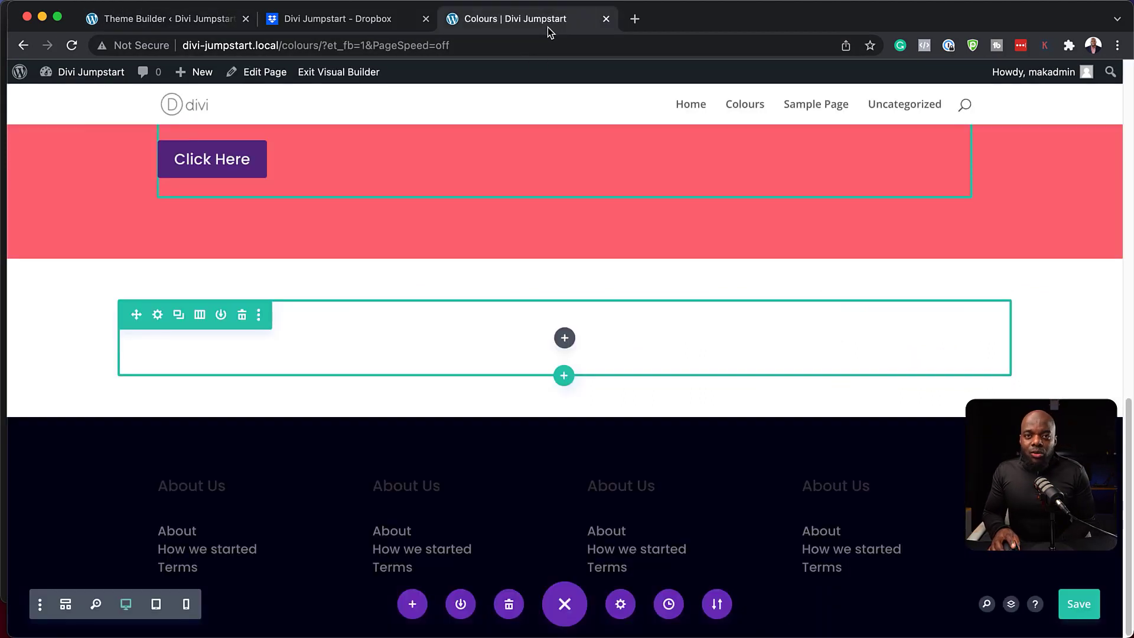
scroll(623, 263, up, 10)
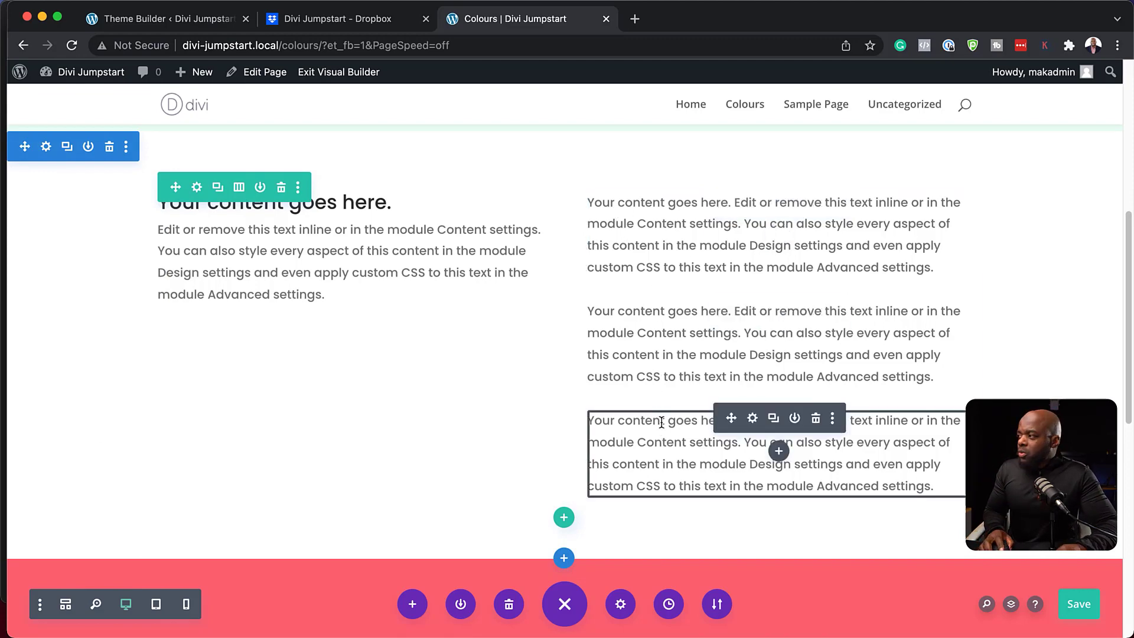
- Drag-select the three right-column Text modules and open their shared Element Settings
drag(691, 415, 696, 230)
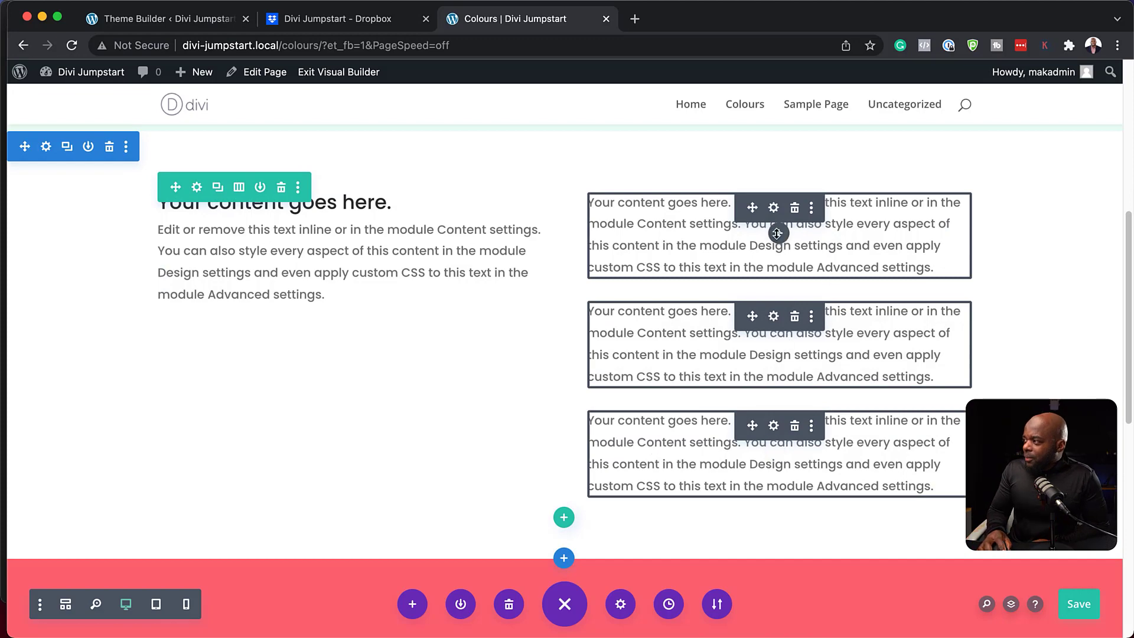
click(774, 209)
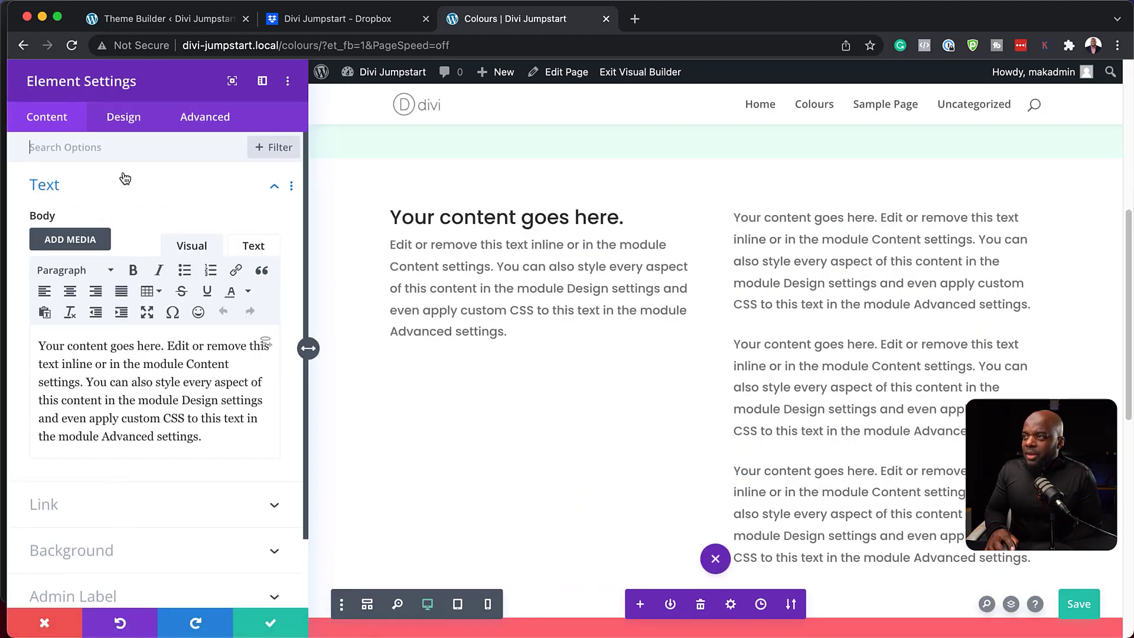
- Make the three modules' text teal and save the page
click(136, 120)
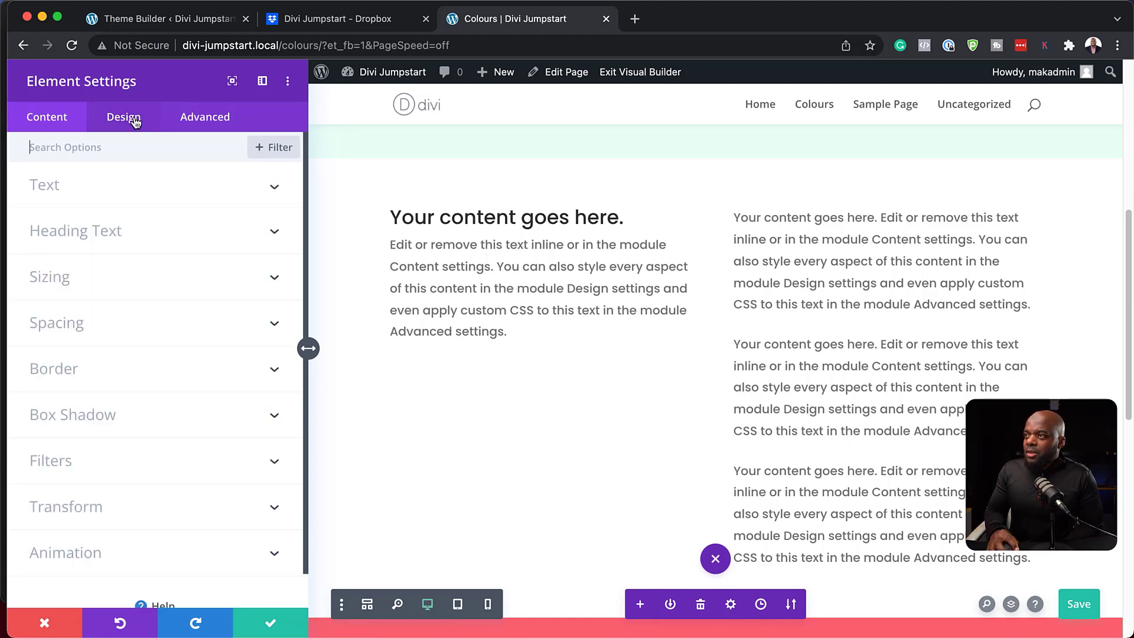
click(82, 189)
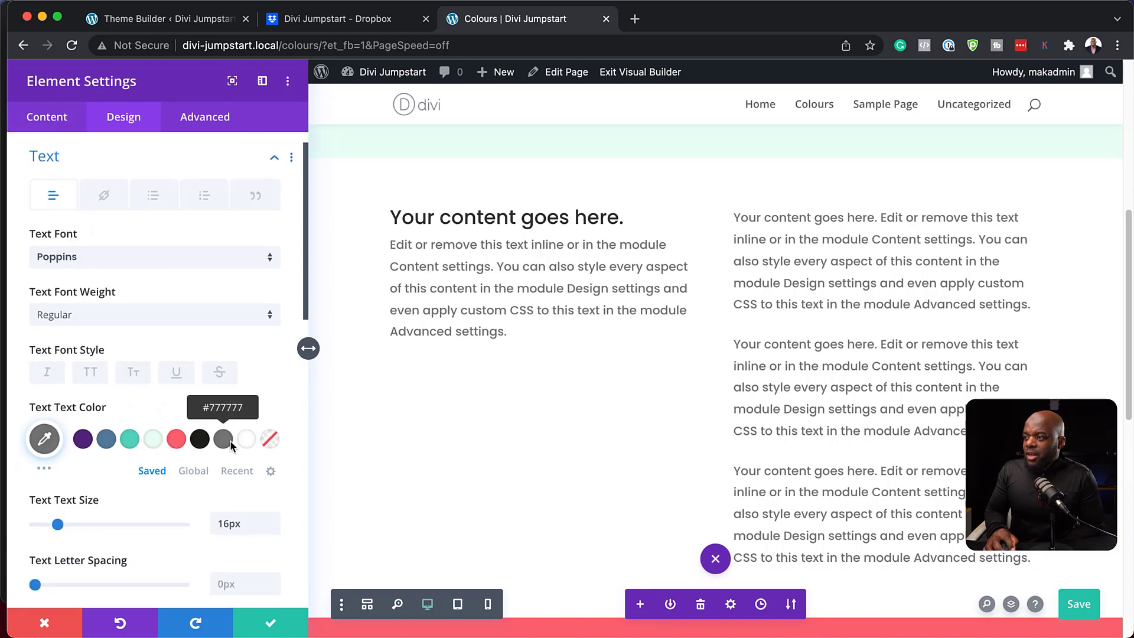
click(129, 439)
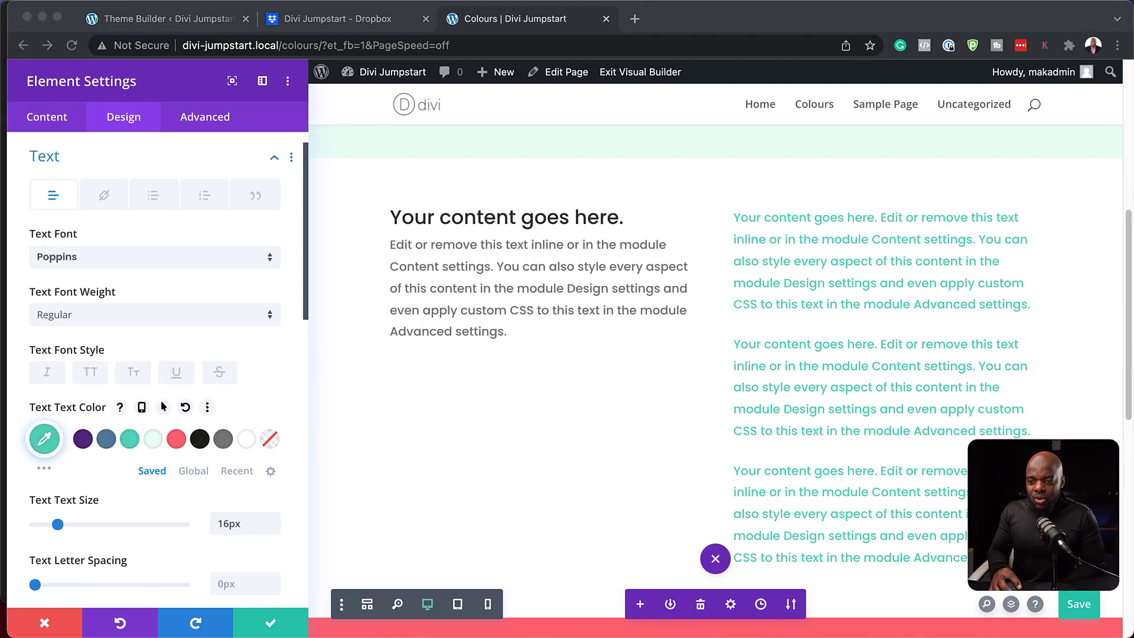
key(super+s)
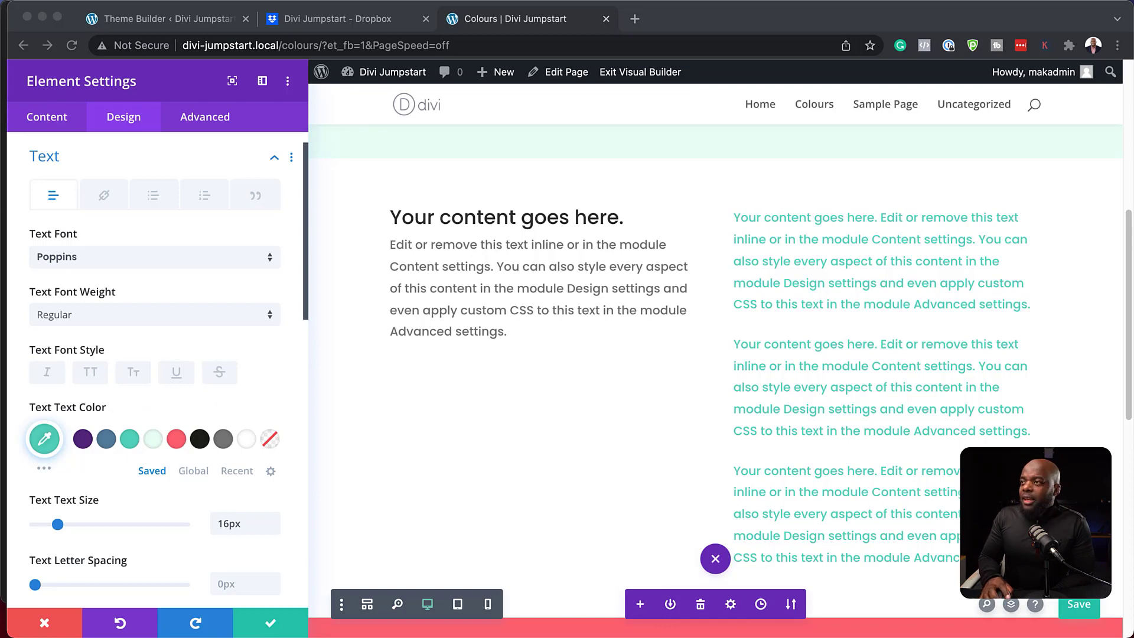
- Give the three modules a dark purple #57267d background
click(52, 121)
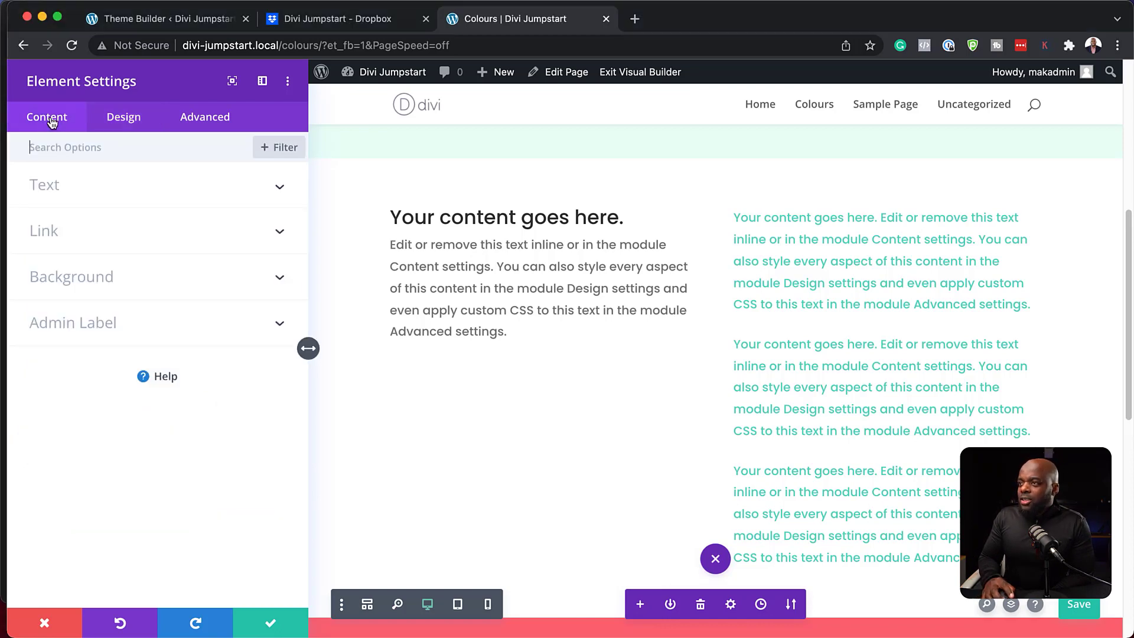
click(69, 288)
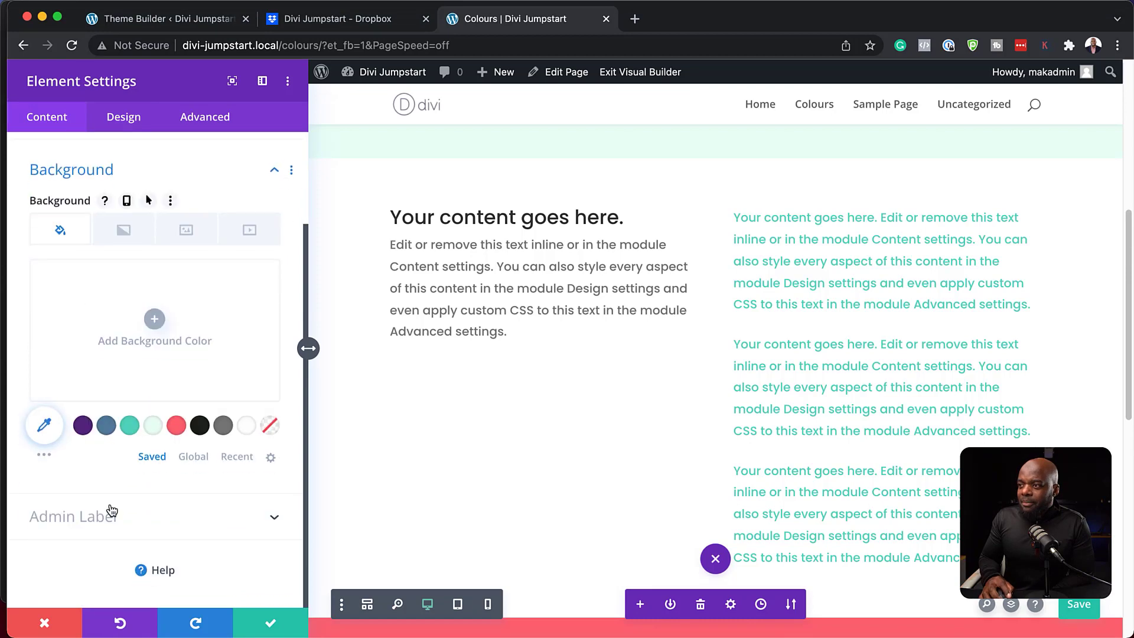
click(108, 426)
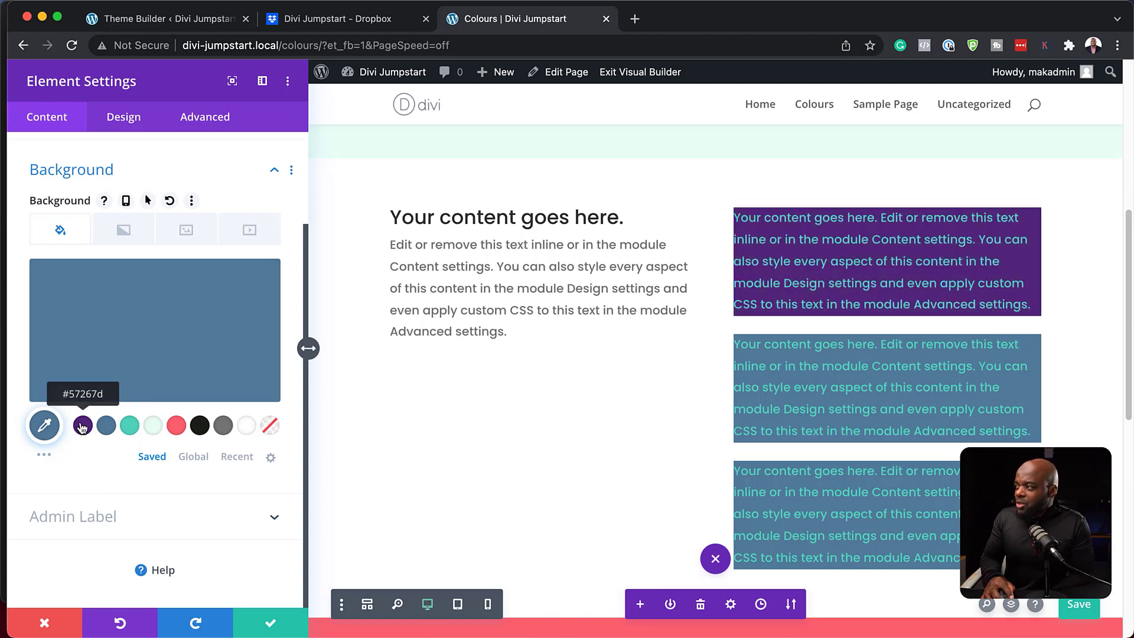
click(82, 425)
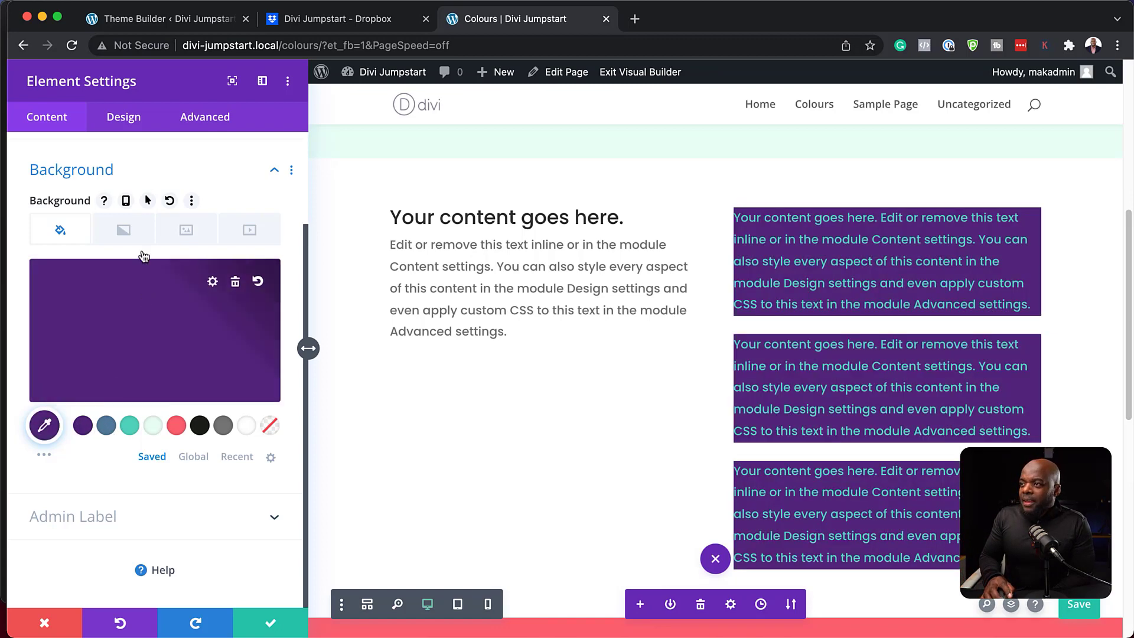
click(137, 117)
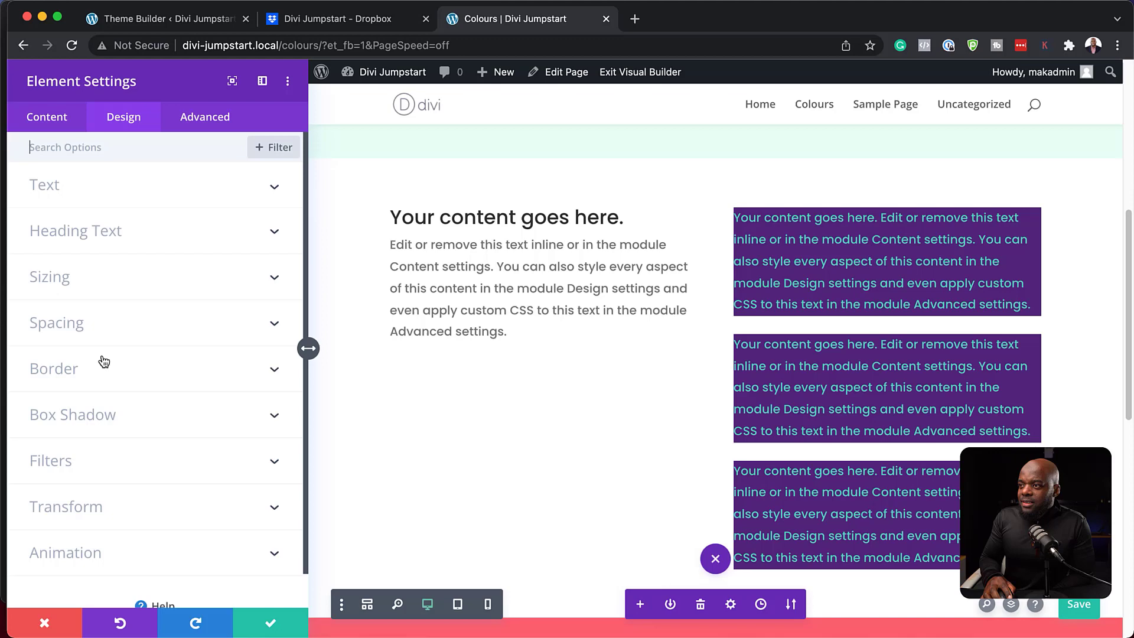
- Set 20px padding on all four sides of the three text modules
click(77, 325)
click(52, 286)
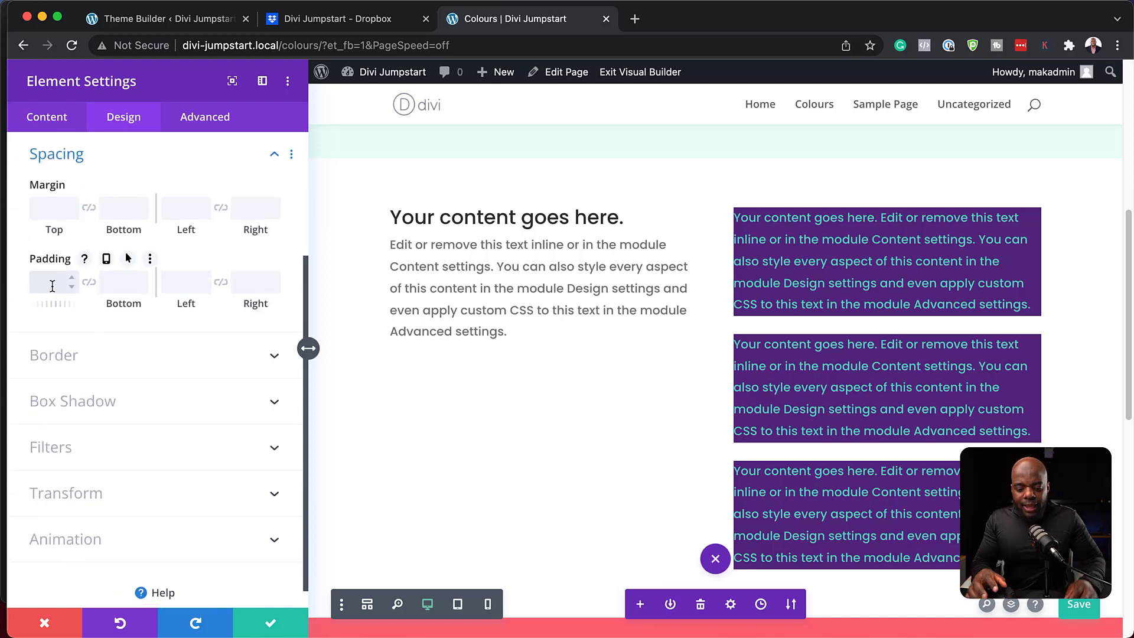
text(20)
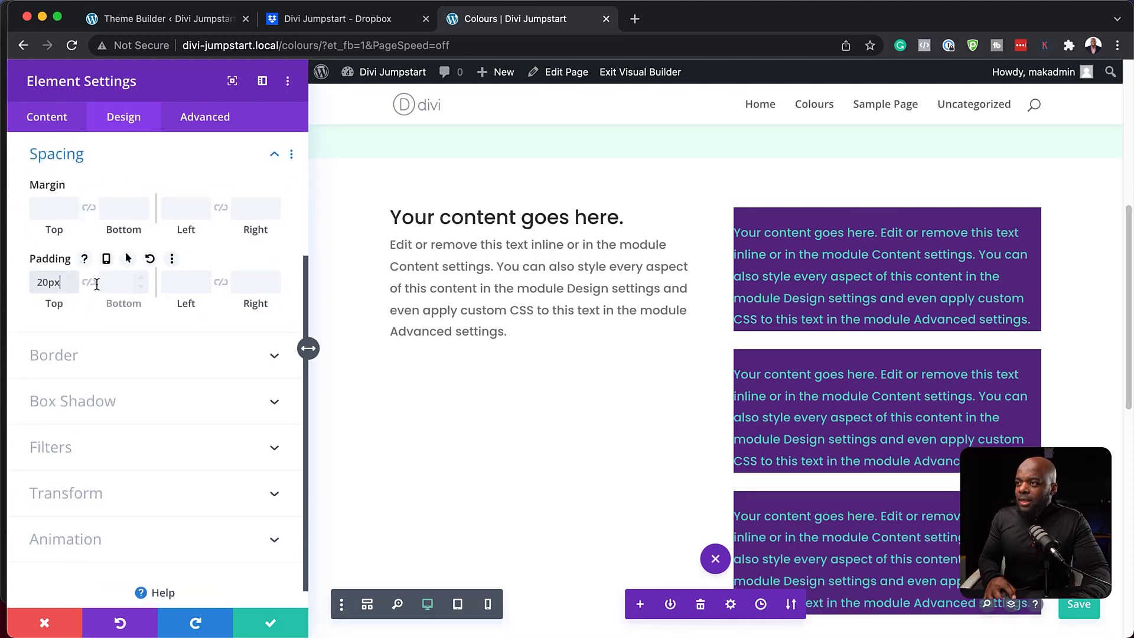
click(89, 282)
click(183, 281)
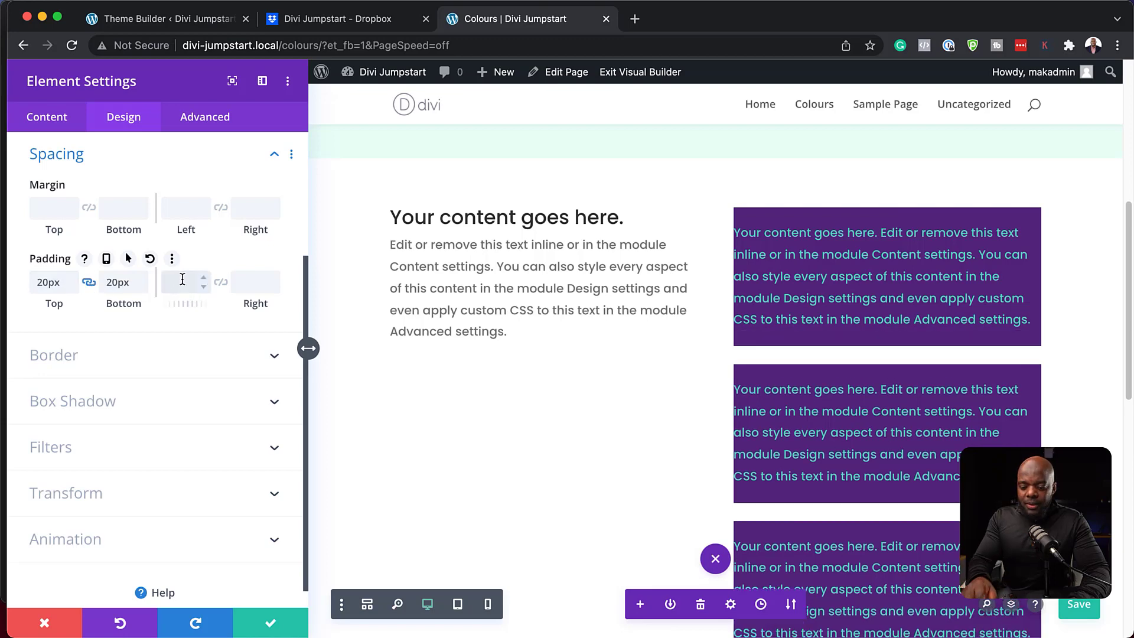
text(20px)
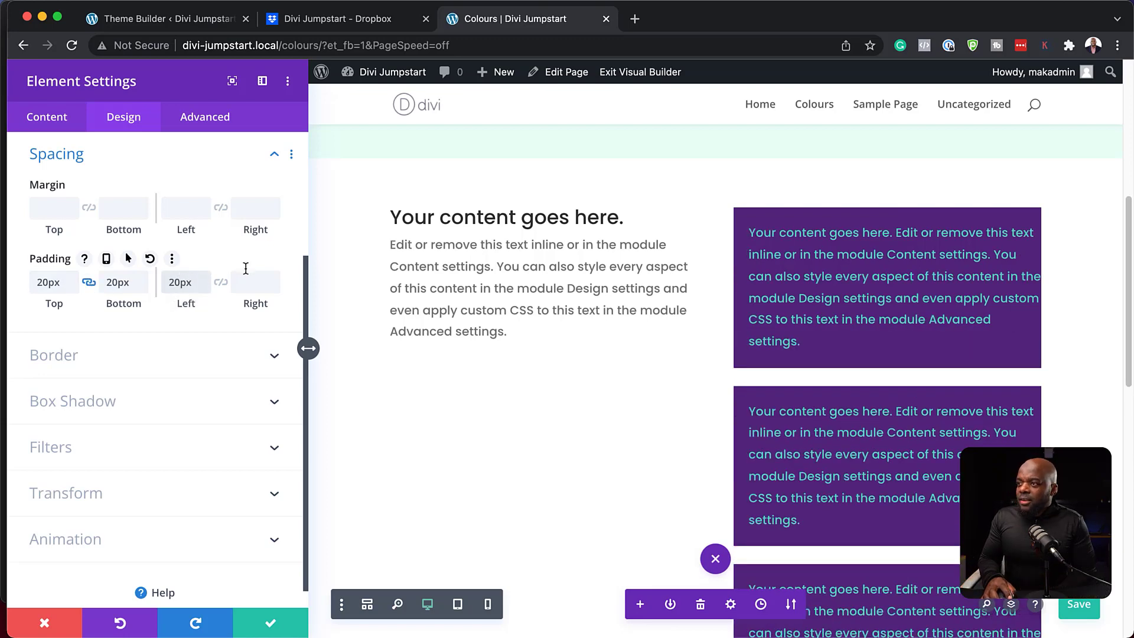
click(220, 284)
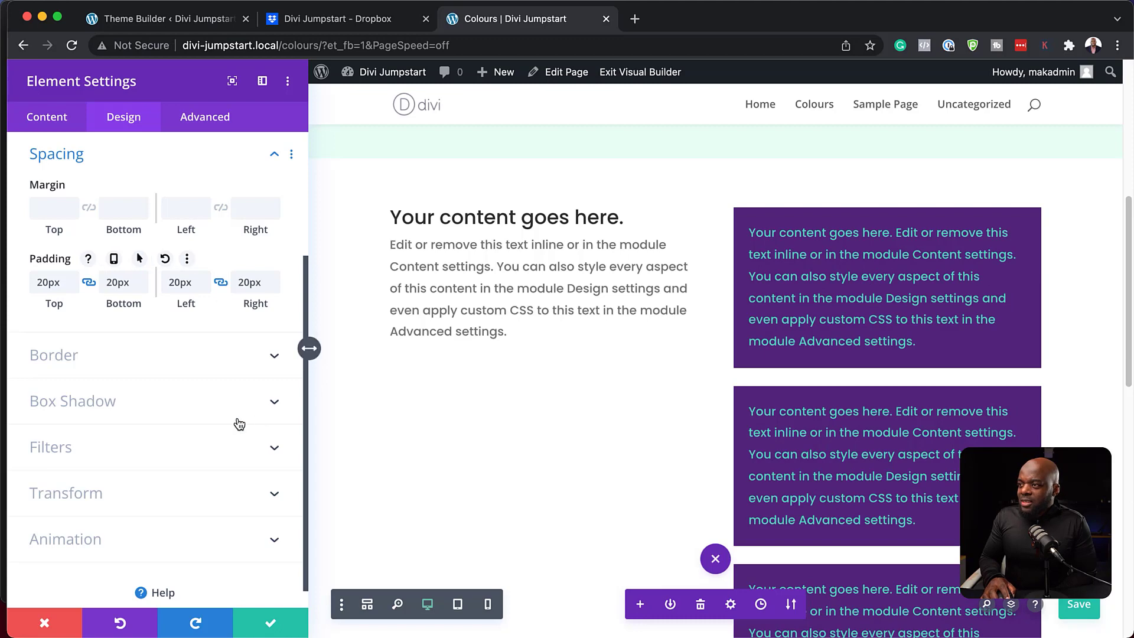
- Round the modules' corners to 6px and close the settings
scroll(225, 425, down, 1)
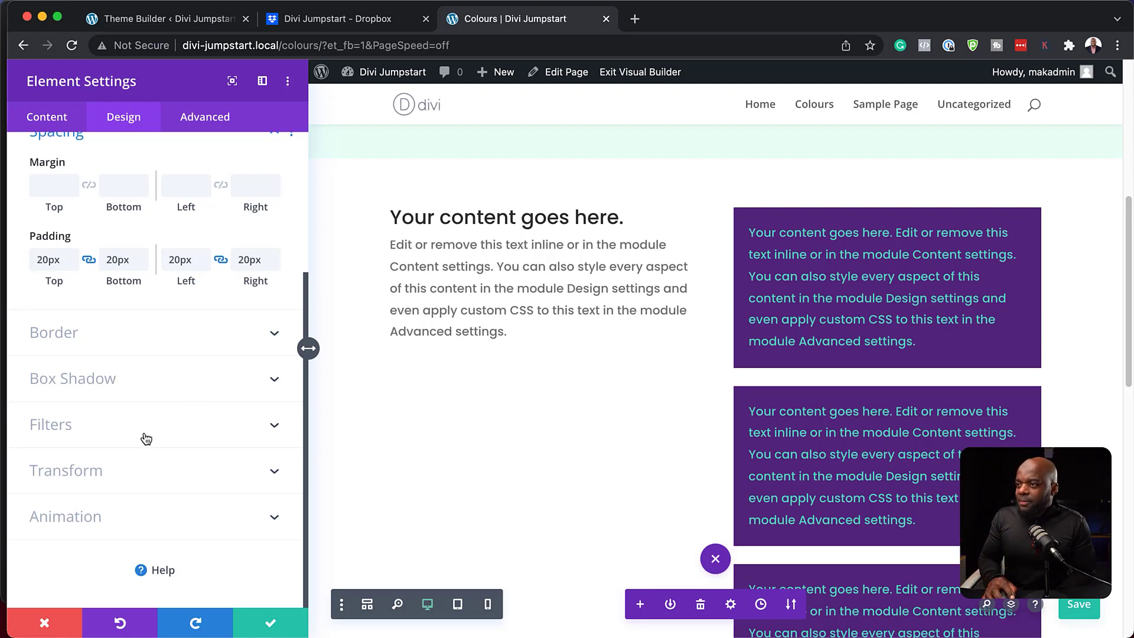
click(107, 341)
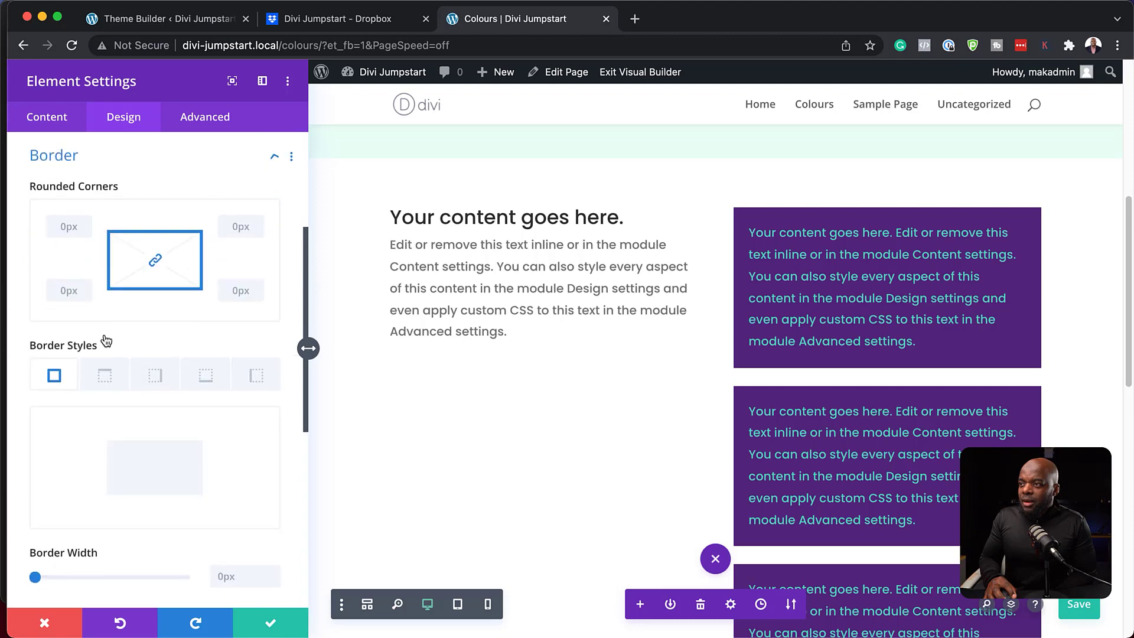
click(86, 222)
click(87, 221)
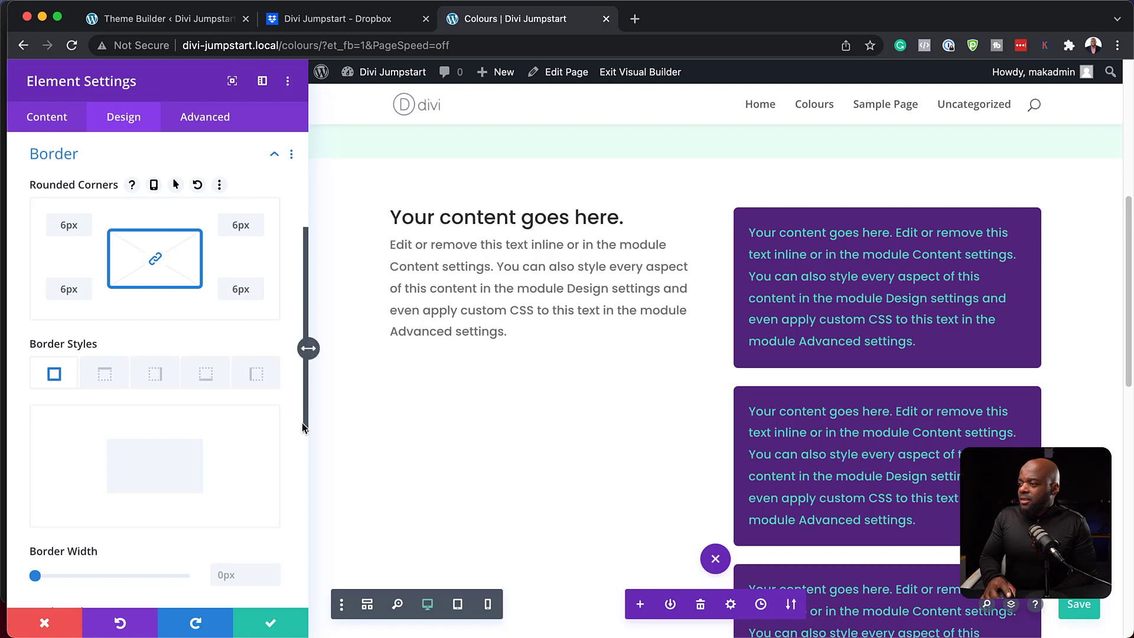
click(271, 624)
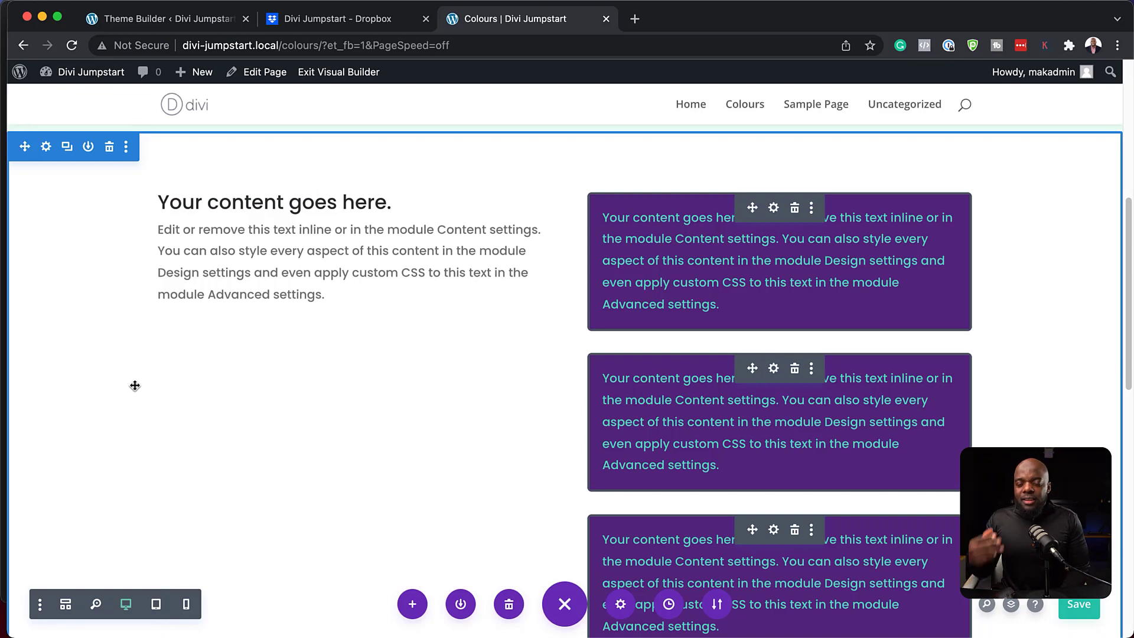
- Save the Colours page with Cmd+S and review the padded purple text boxes
key(super+s)
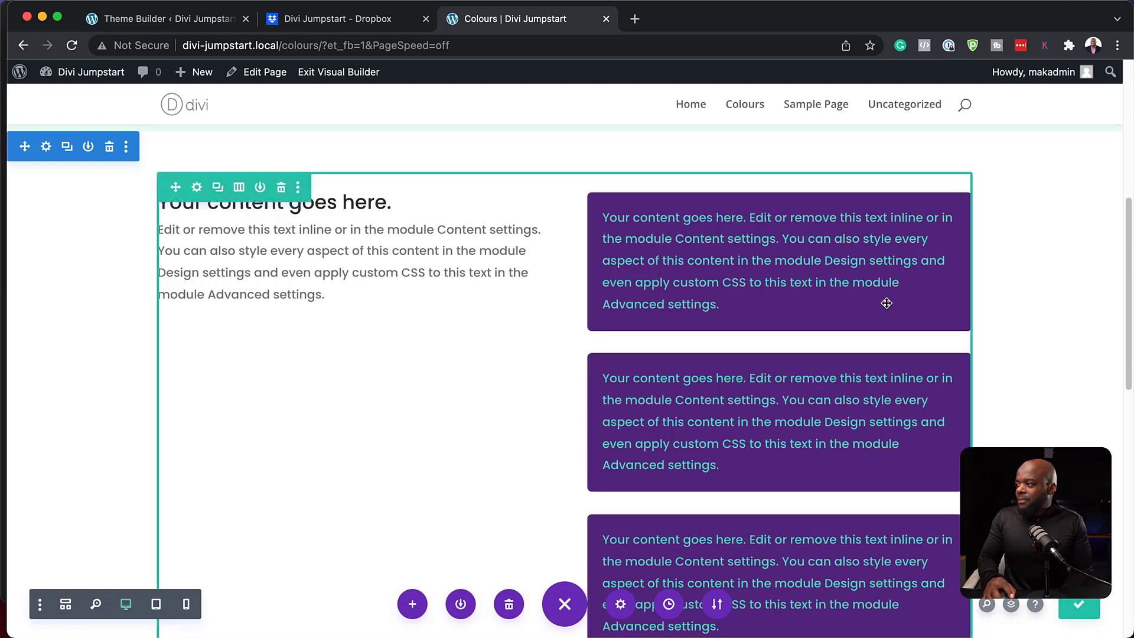
scroll(567, 378, down, 3)
scroll(566, 378, up, 5)
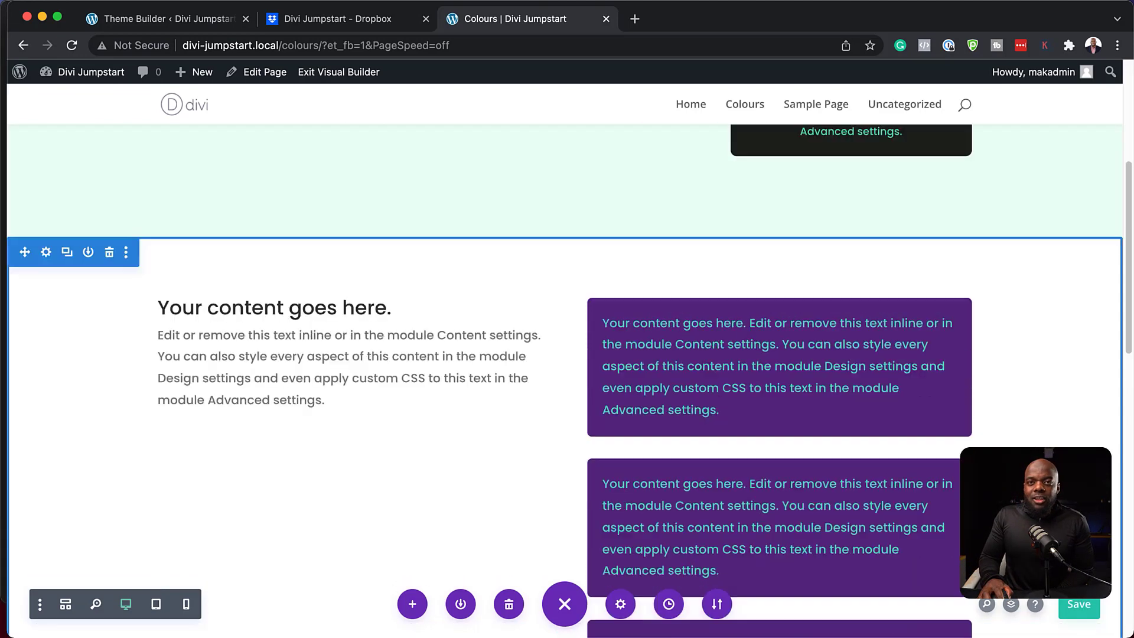